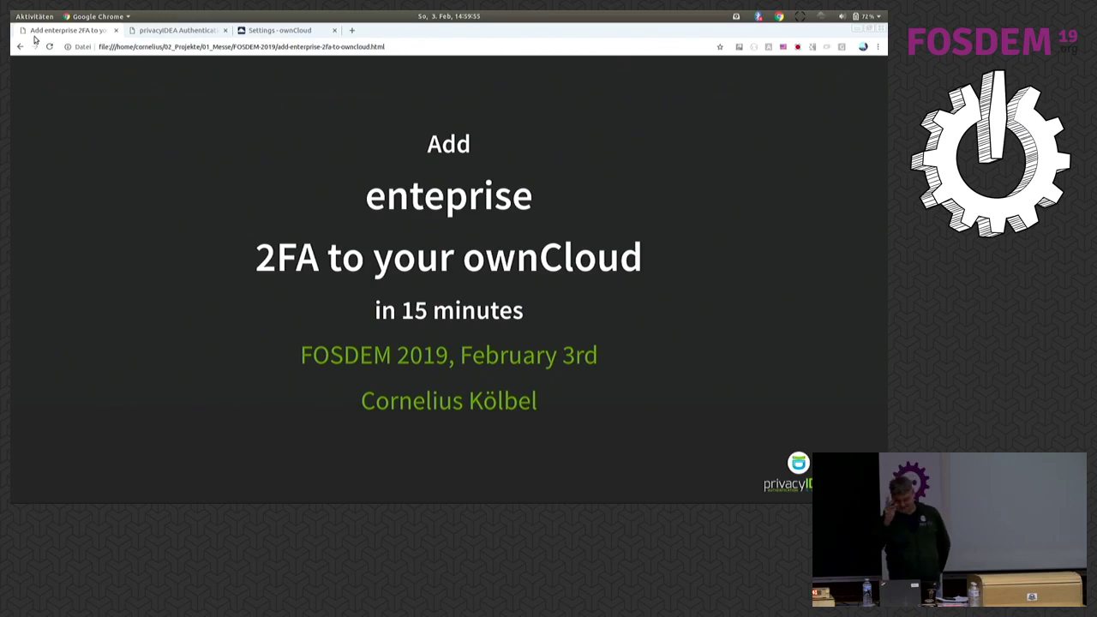
Advance from the title slide to the 'Status' slide about ownCloud 10 and Active Directory.
key(Right)
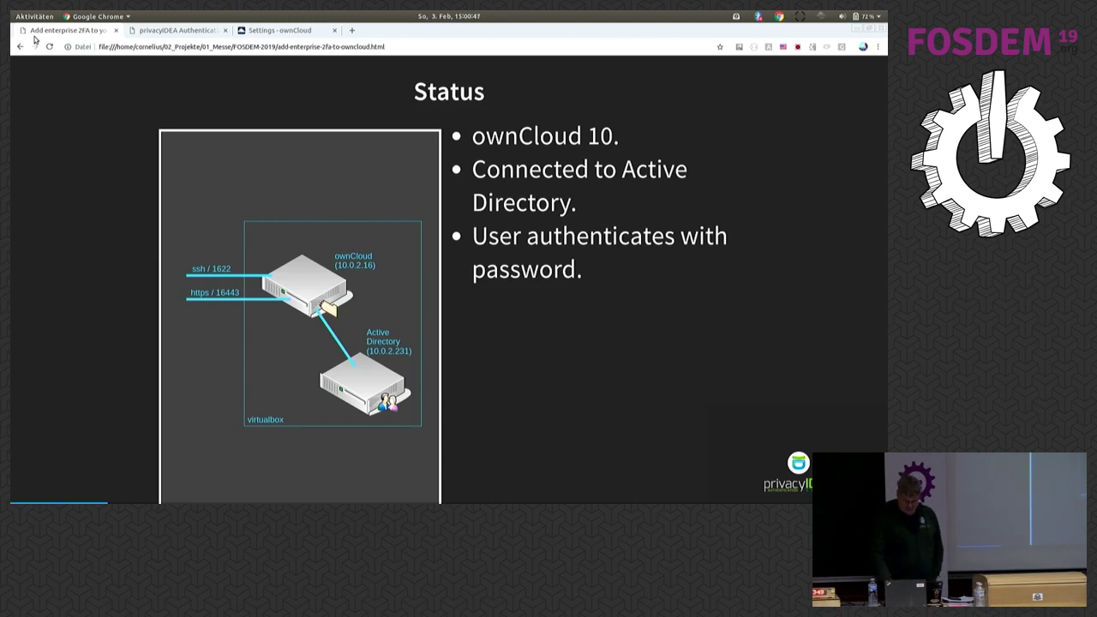
Advance to the CNET slide on 773 million leaked email addresses and 21 million passwords.
key(Right)
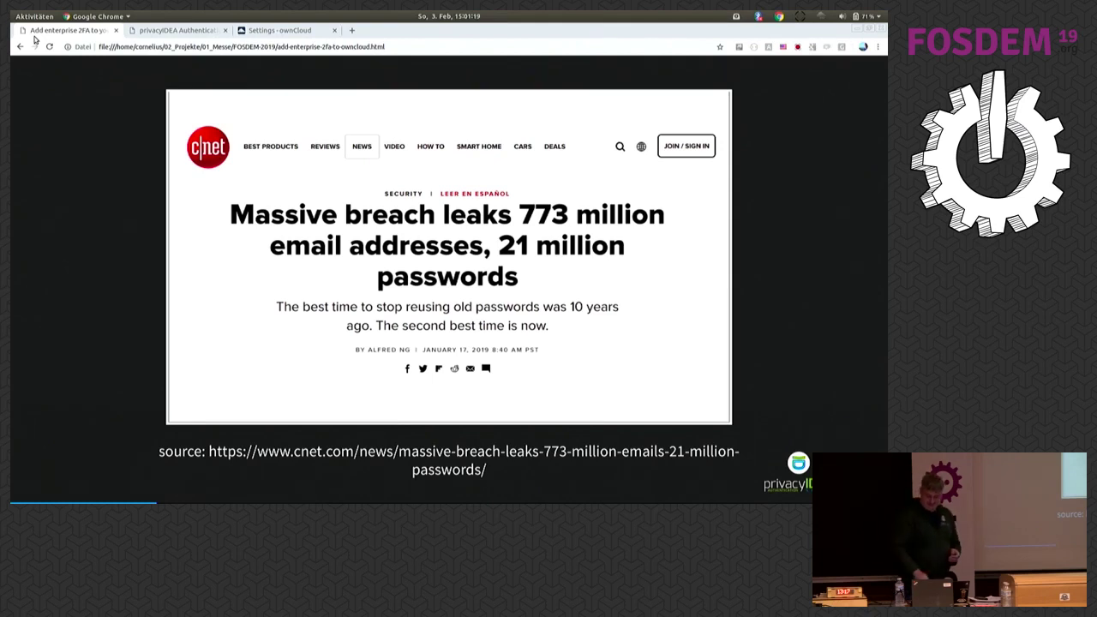
Advance past the breach article to the 'Requirements for enterprise 2FA' slide.
key(Right)
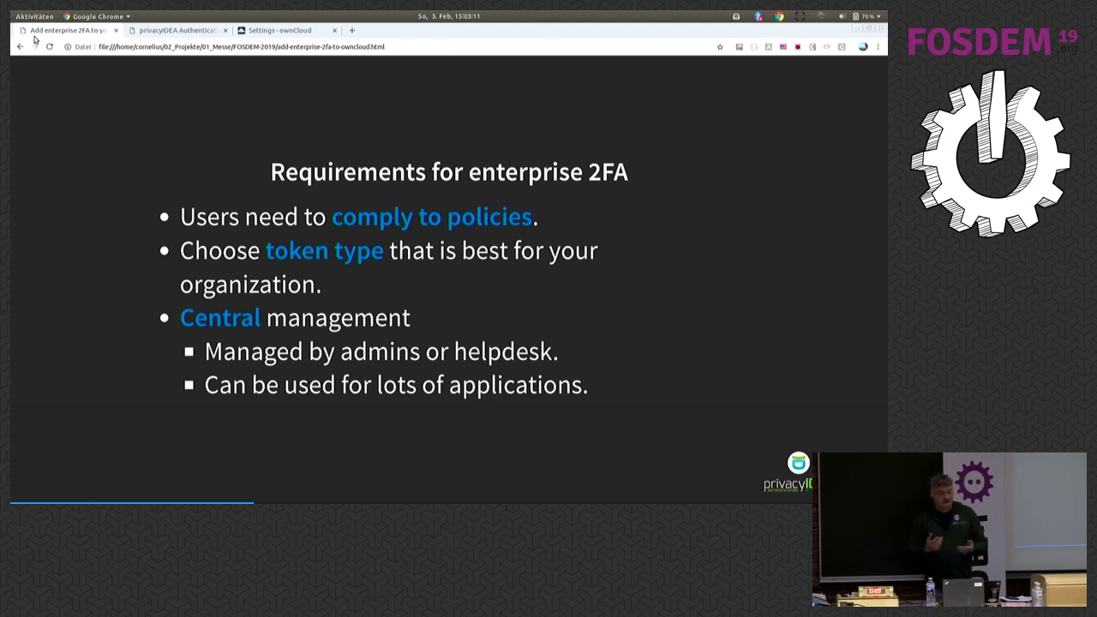
Advance through 'What privacyIDEA can do' to the 'example 2FA setup - enterprise grade' diagram.
key(Right)
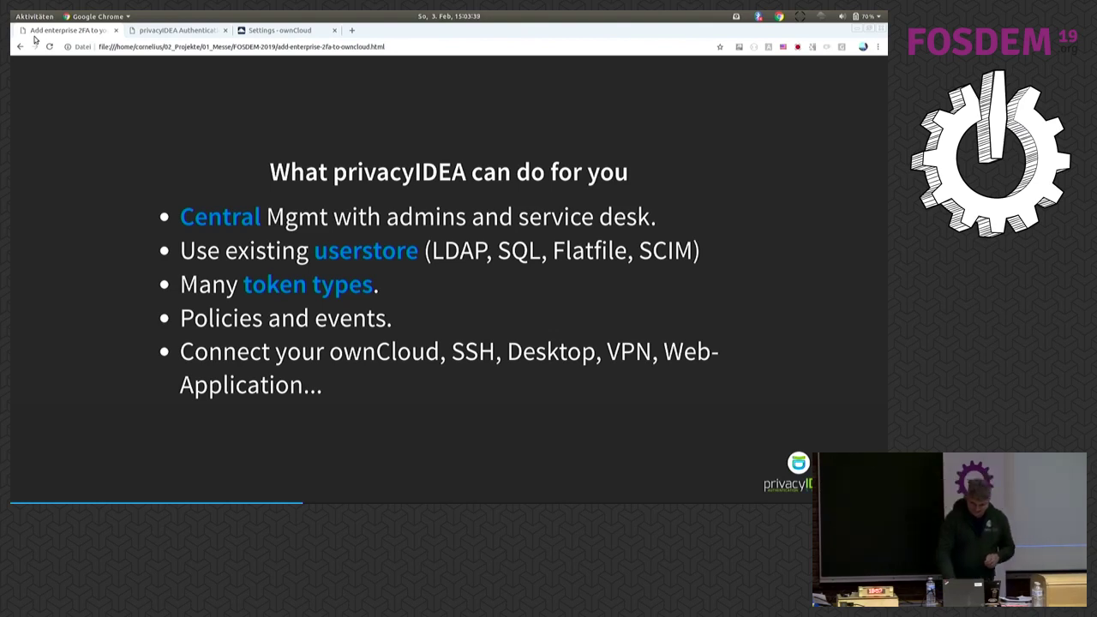
key(Right)
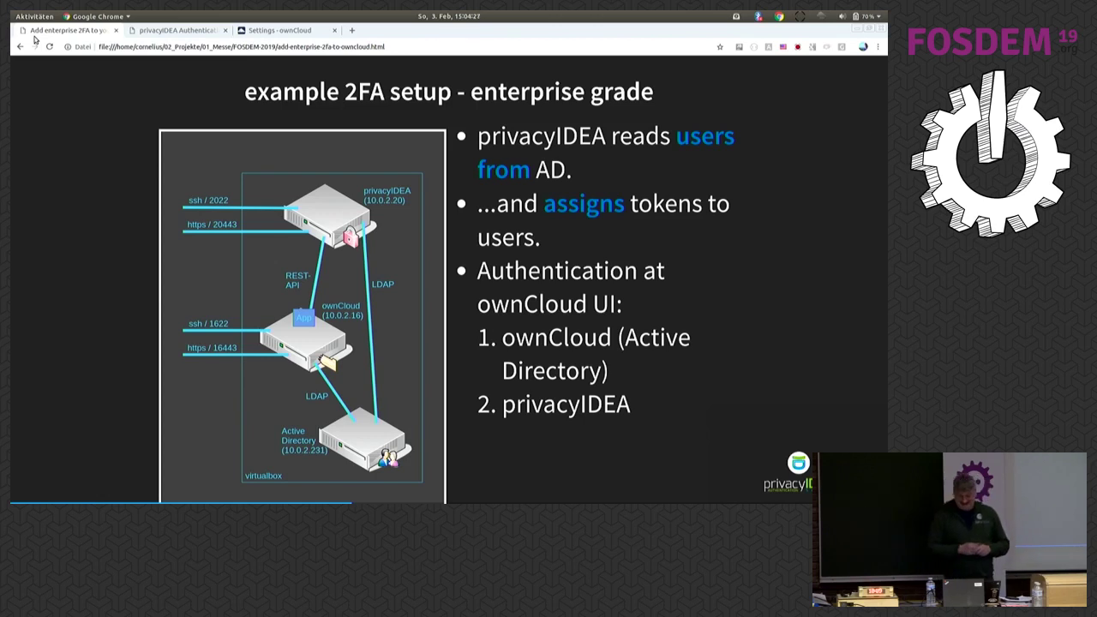
Advance through the Ubuntu installation, repository and system update slides to 'Install meta package'.
key(Right)
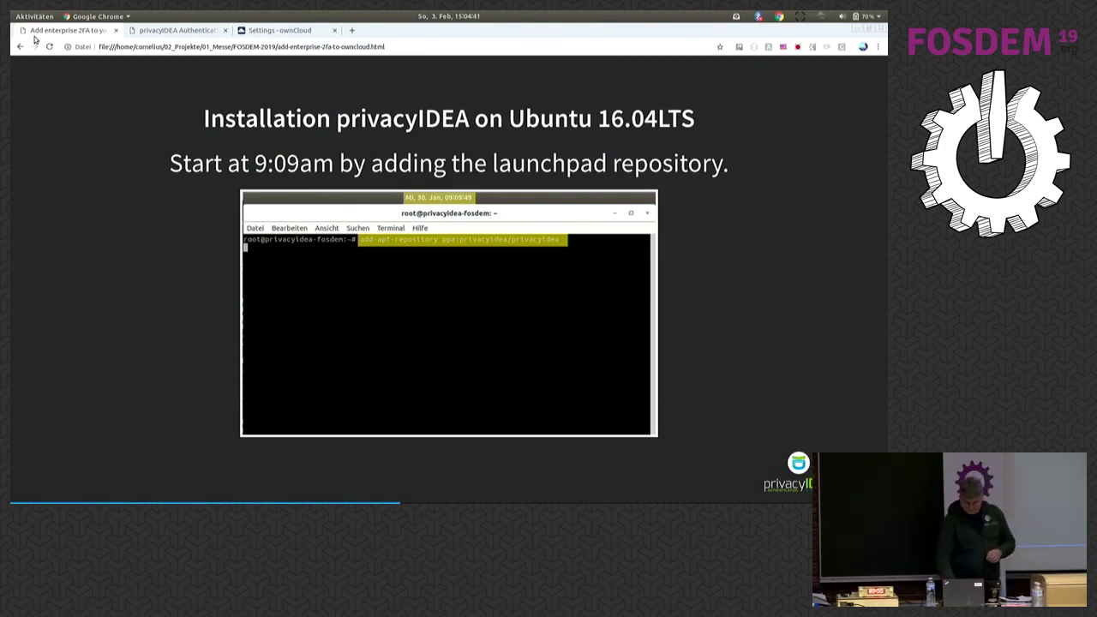
key(Right)
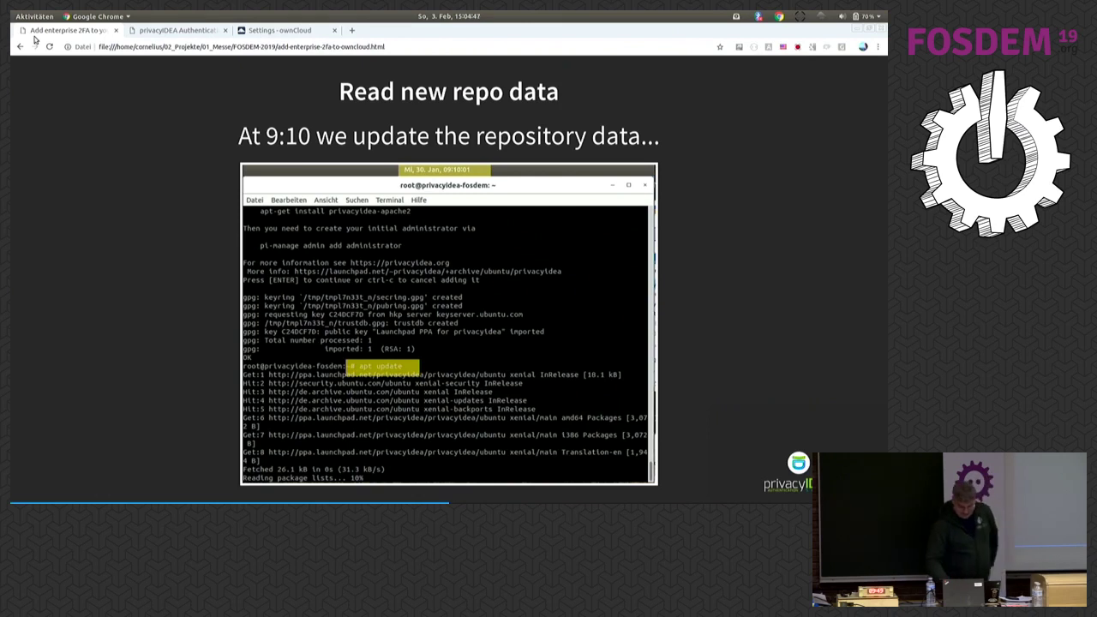
key(Right)
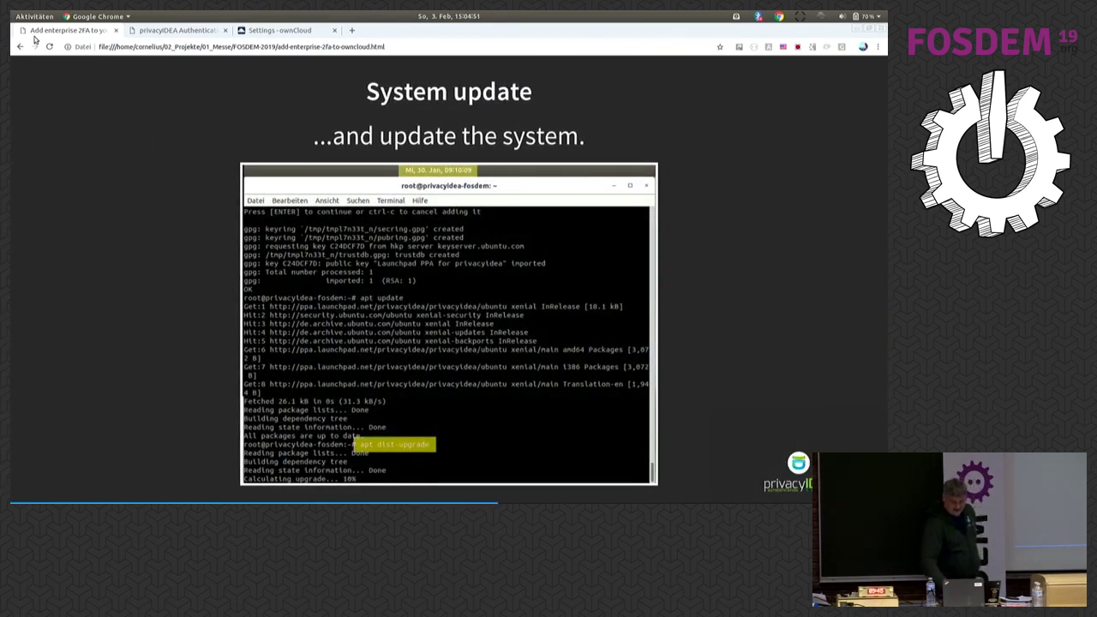
key(Right)
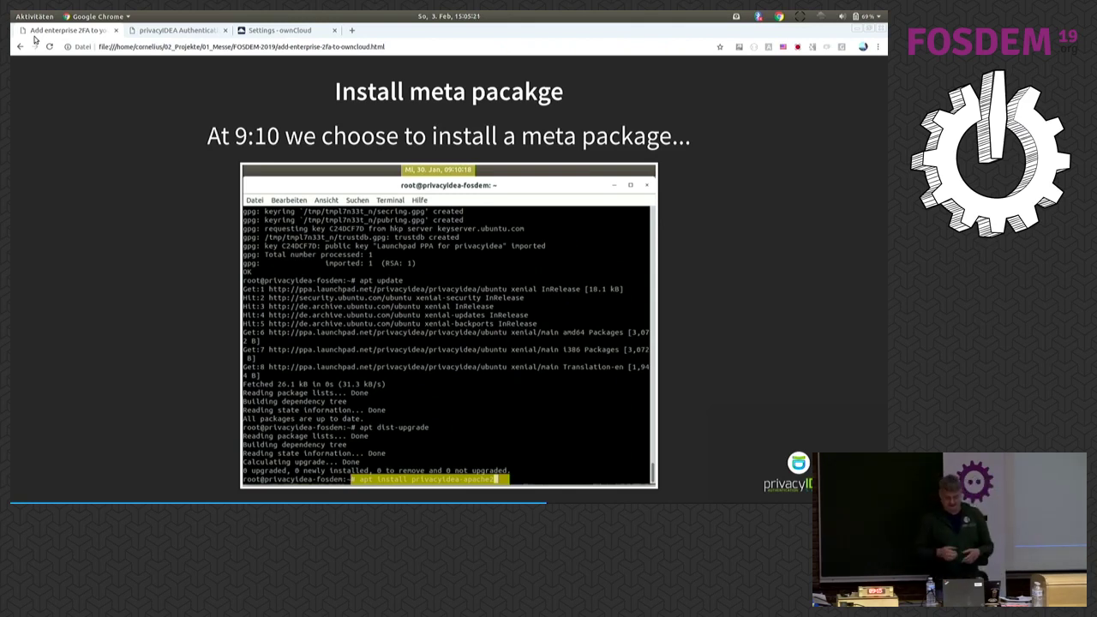
Advance through 'All batteries included' and the database slide to 'Initial administrator'.
key(Right)
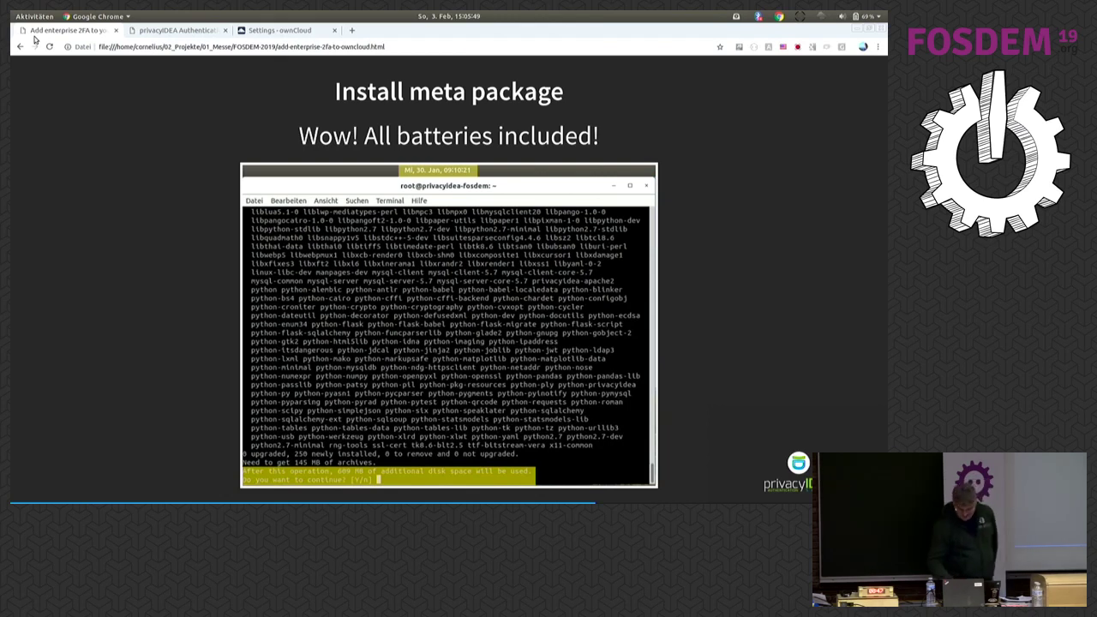
key(Right)
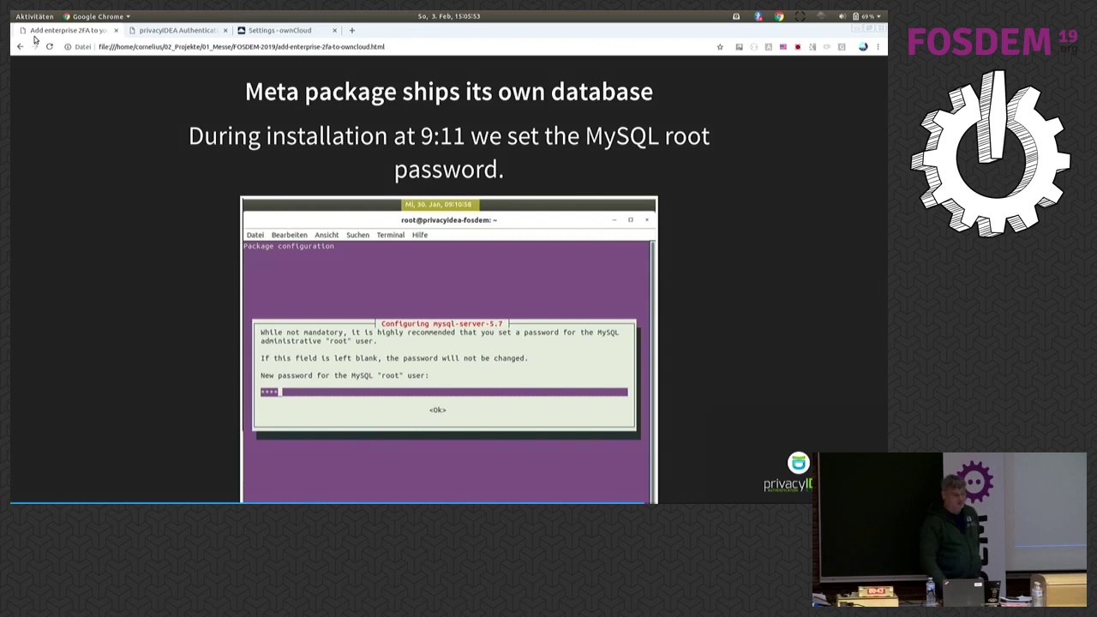
key(Right)
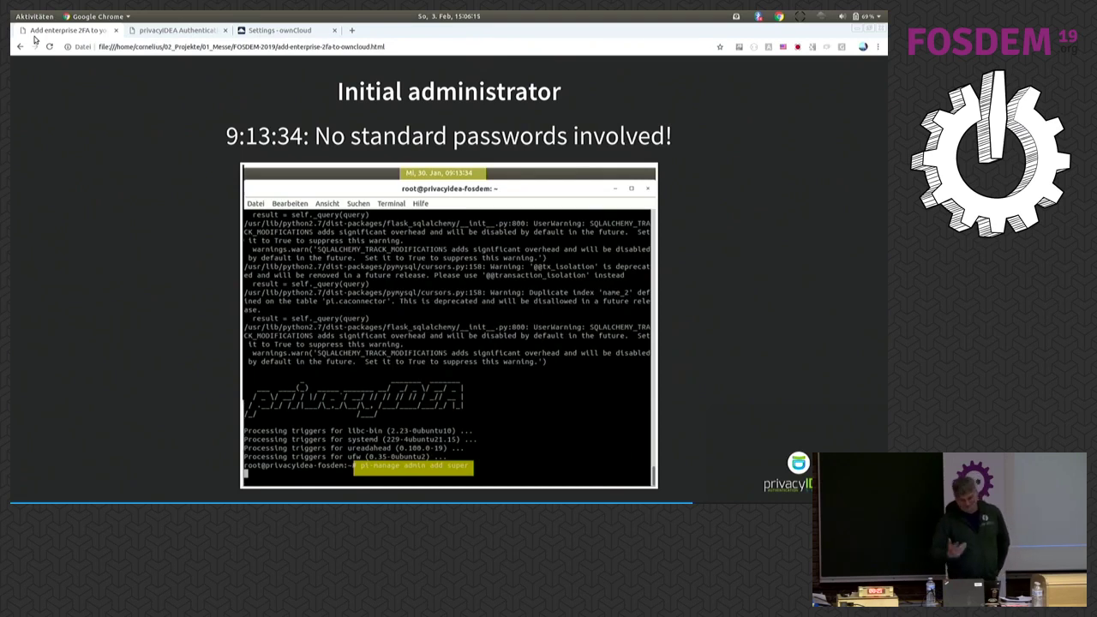
Advance to the 'Install privacyIDEA ownCloud App in under a minute' video slide.
key(Right)
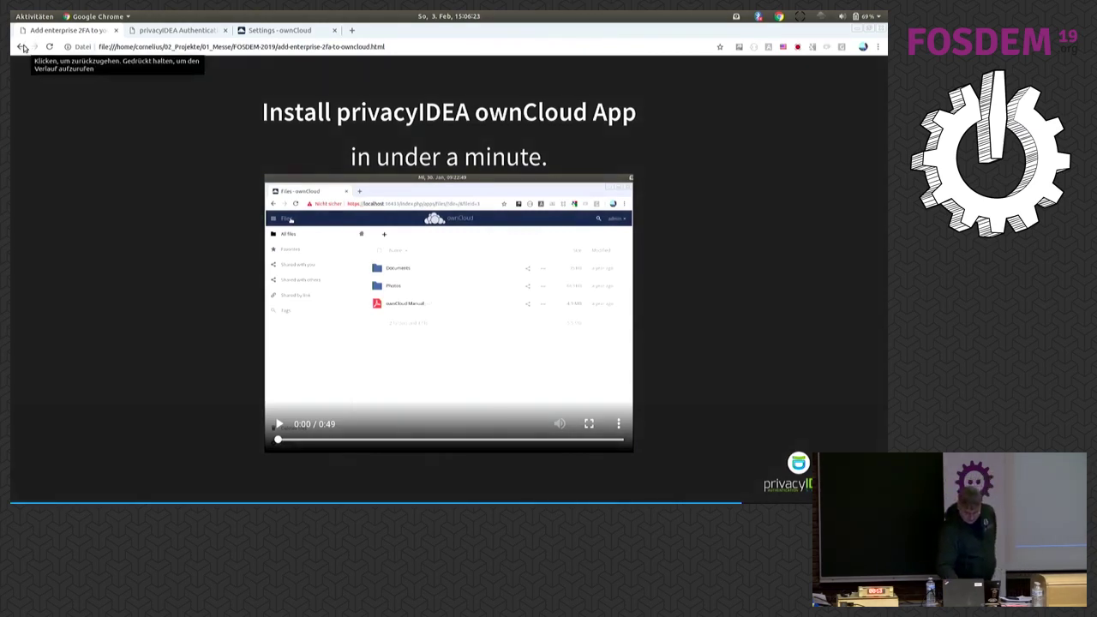
Play the 0:49 ownCloud App installation video, then advance to the 'Hands On!' agenda slide.
click(279, 423)
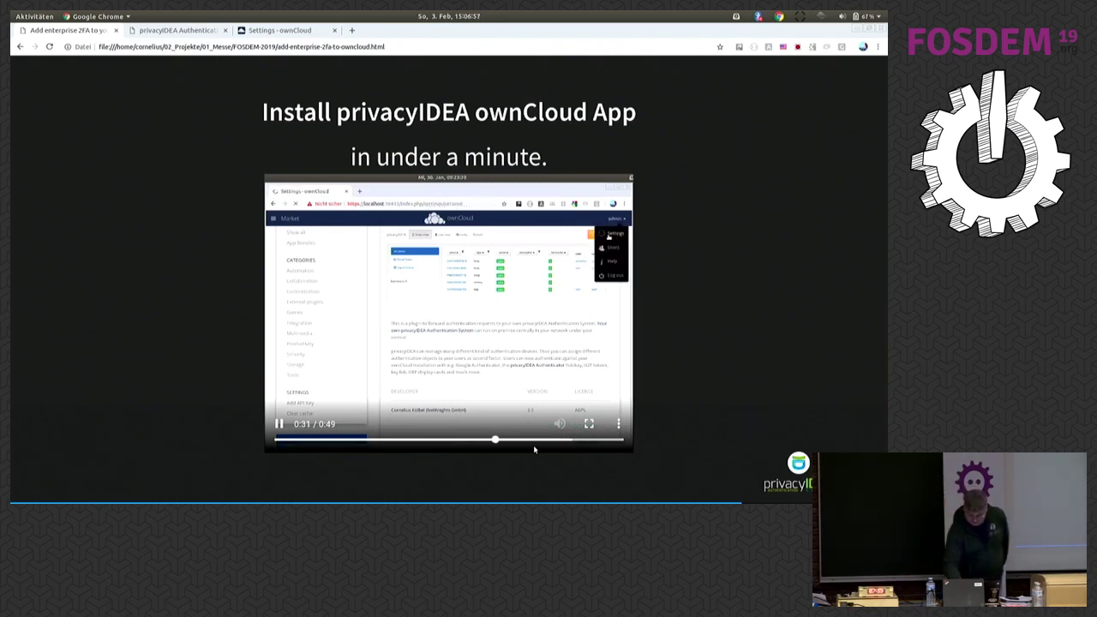
key(Right)
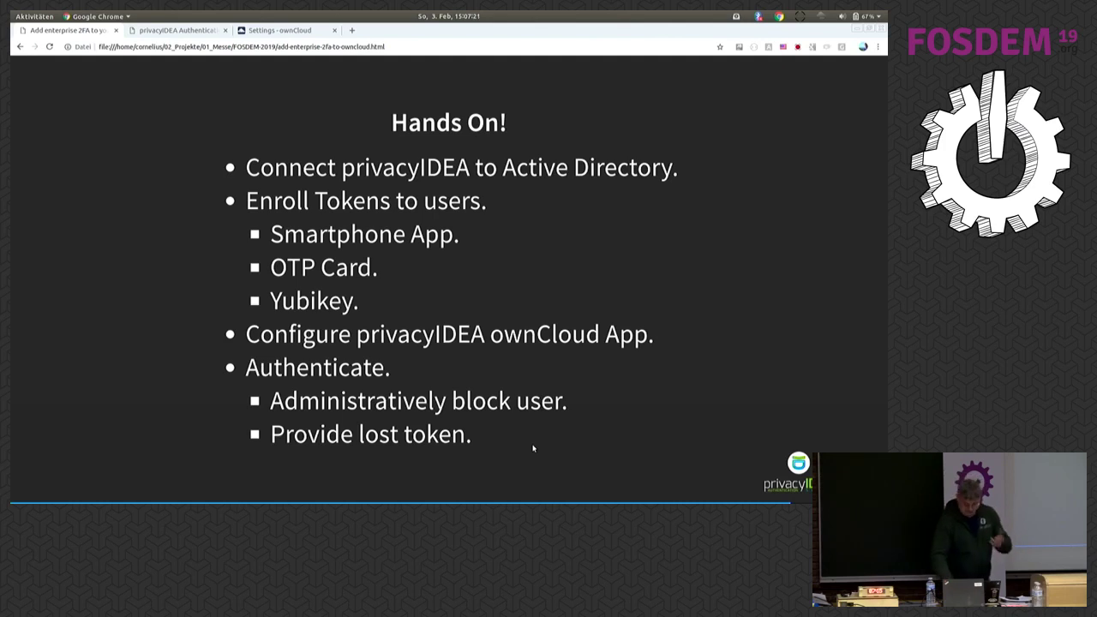
Advance to the 'Next steps...' slide, then cycle the application switcher and dismiss it.
key(Right)
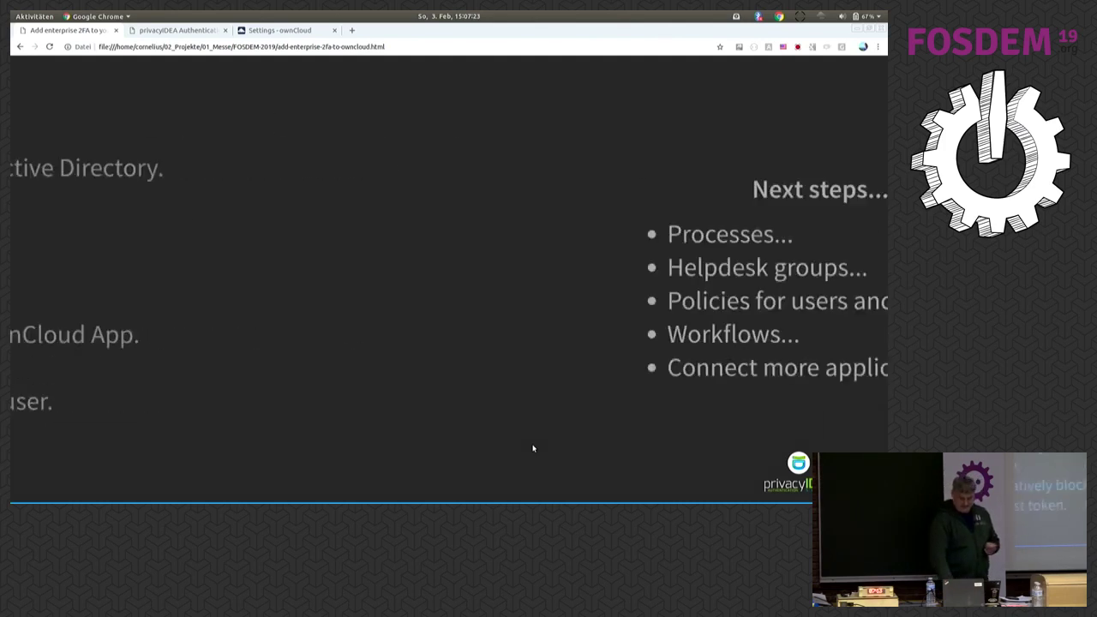
key(alt+Tab)
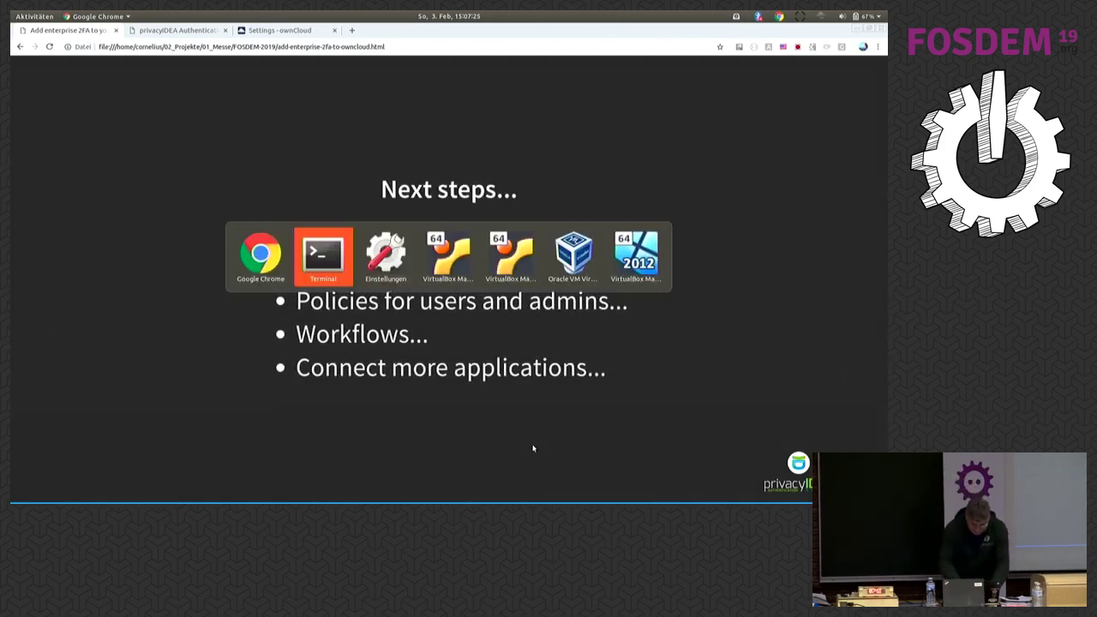
key(alt+Tab)
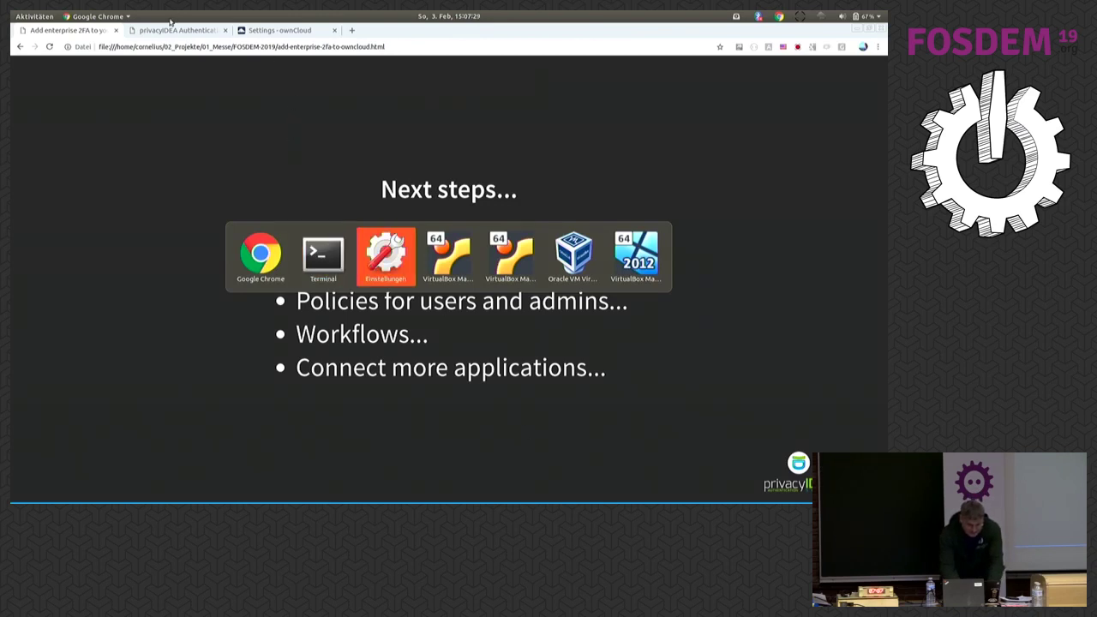
key(Escape)
Switch to the privacyIDEA tab and unlock it with the administrator password.
click(176, 30)
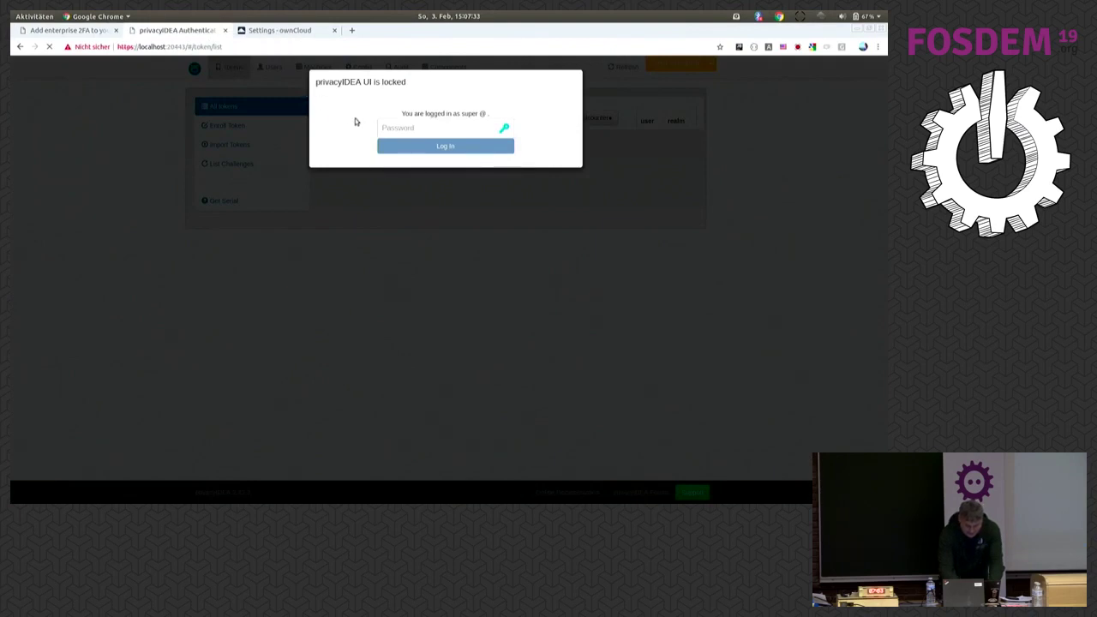
click(387, 128)
text(•)
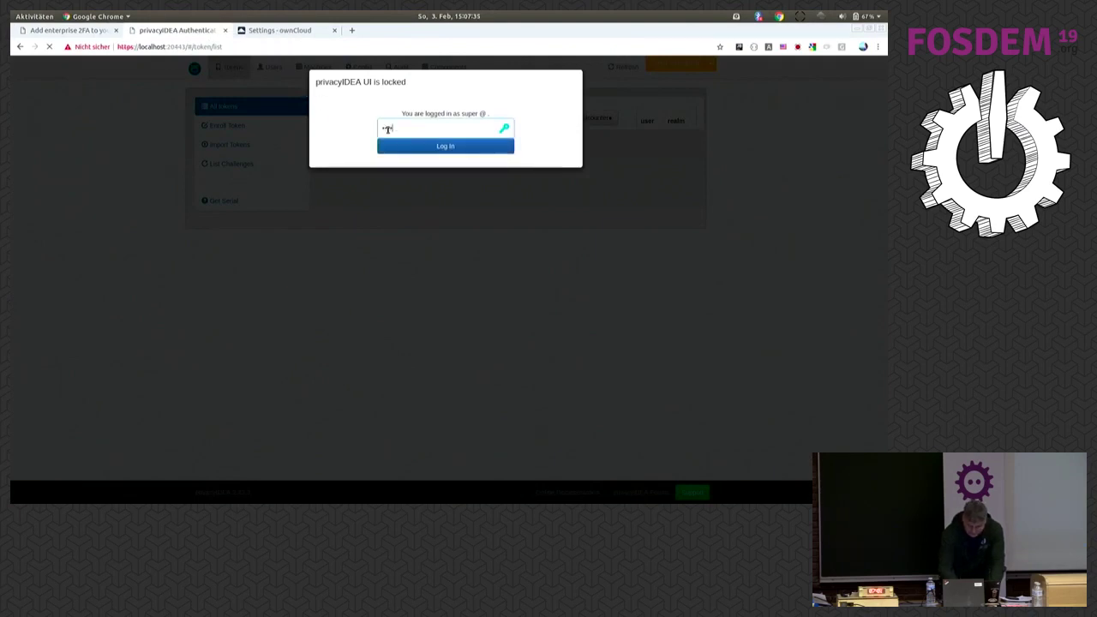
key(Return)
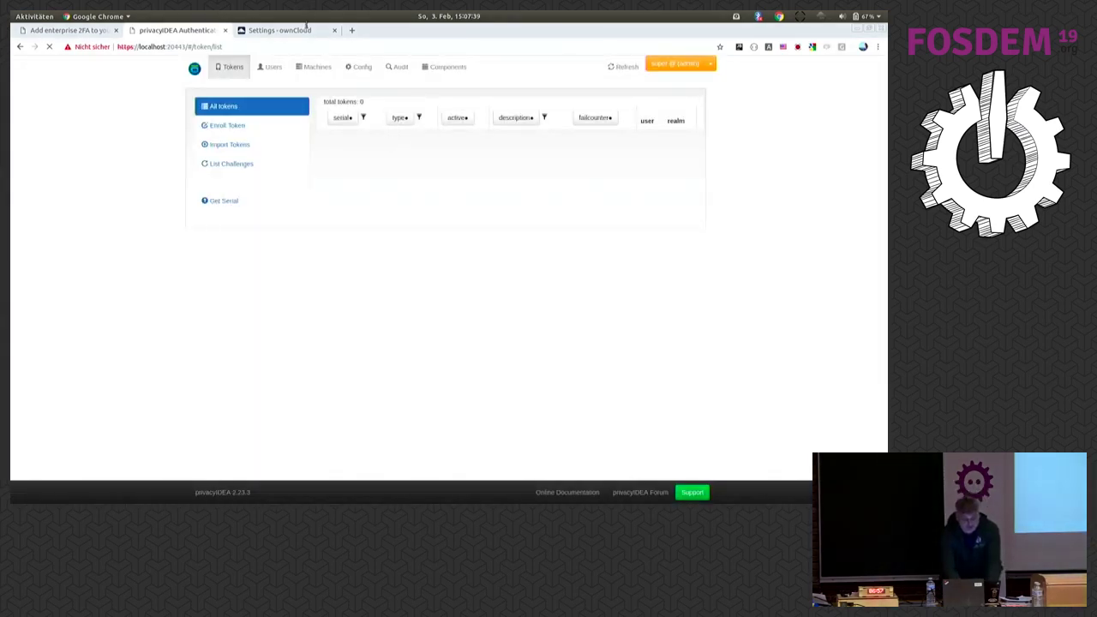
Glance at the Users list, then open privacyIDEA's System Config page and zoom it in.
click(270, 67)
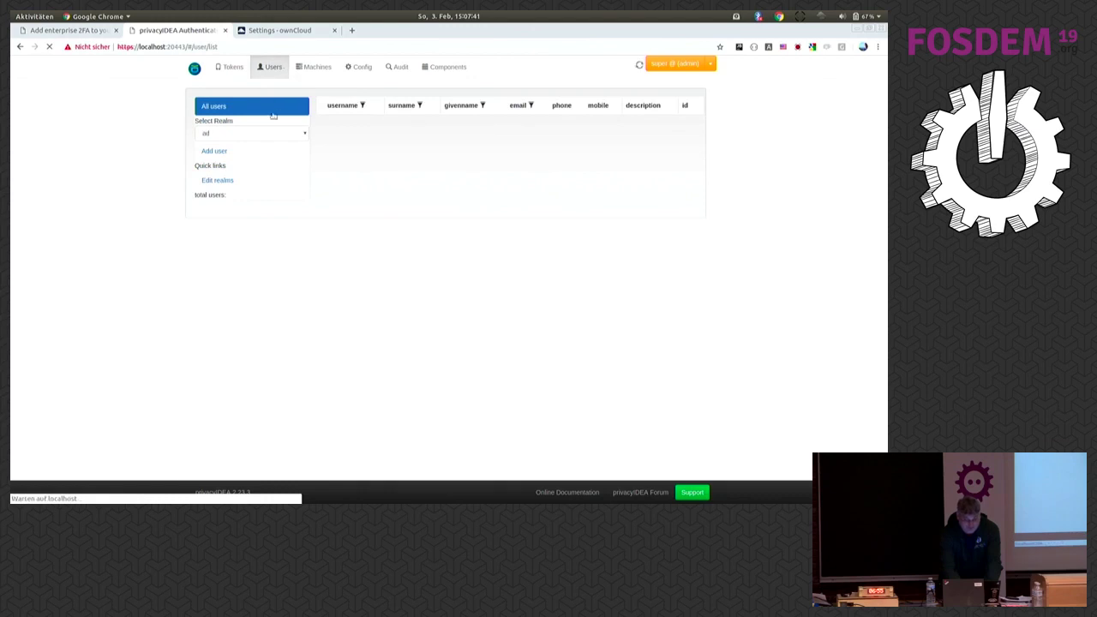
click(360, 67)
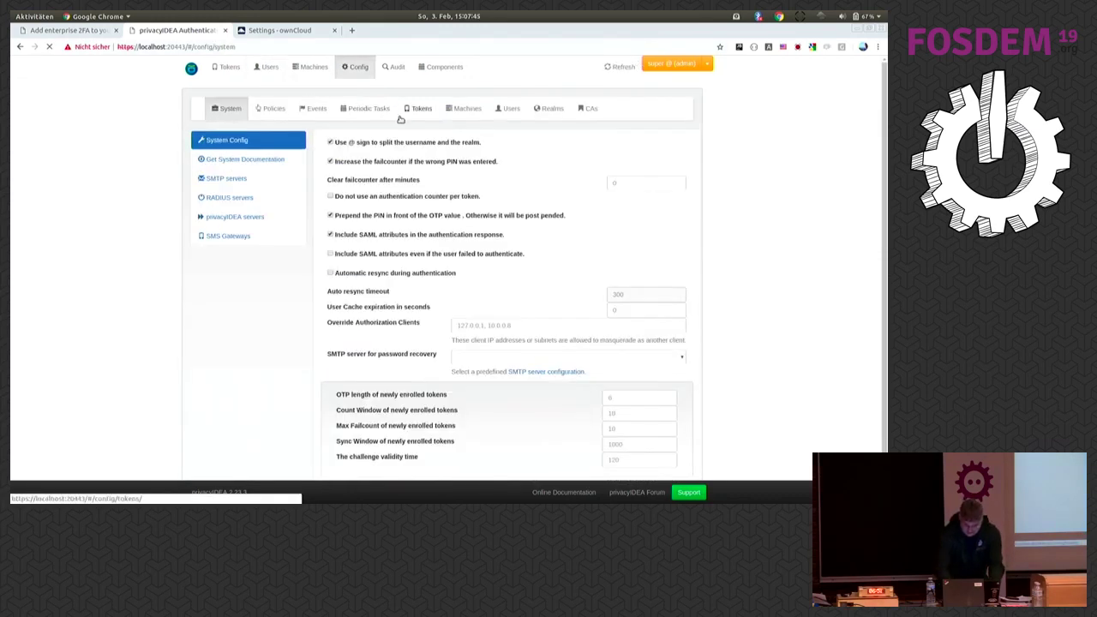
key(ctrl+plus)
key(ctrl+plus)
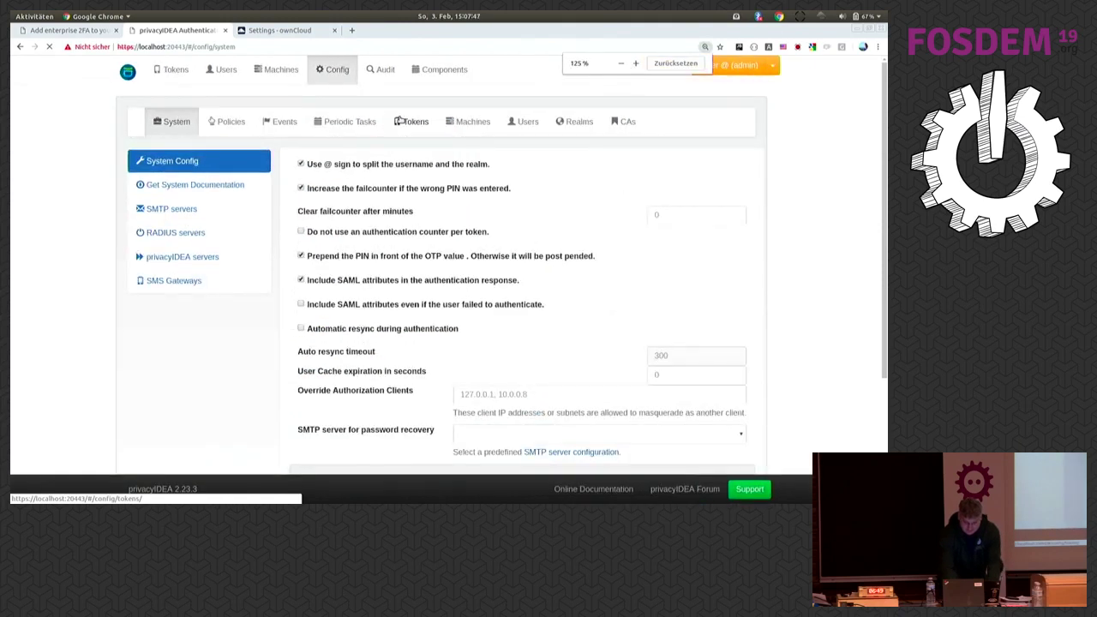
Open the AD LDAP resolver and run Test LDAP Resolver, confirming 18 user objects are found.
click(528, 127)
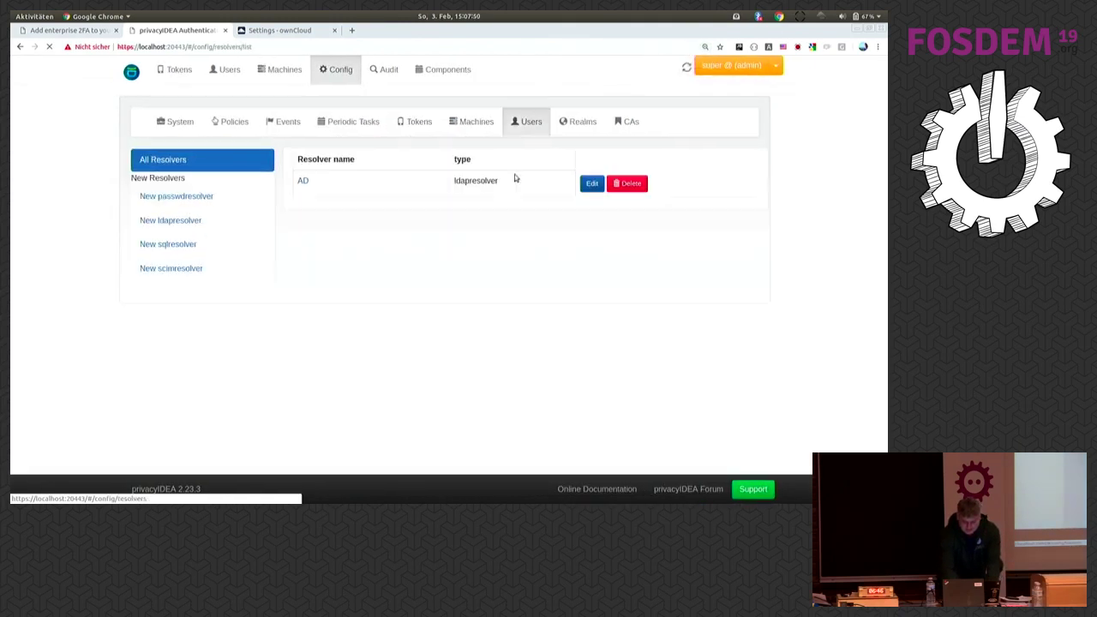
click(300, 182)
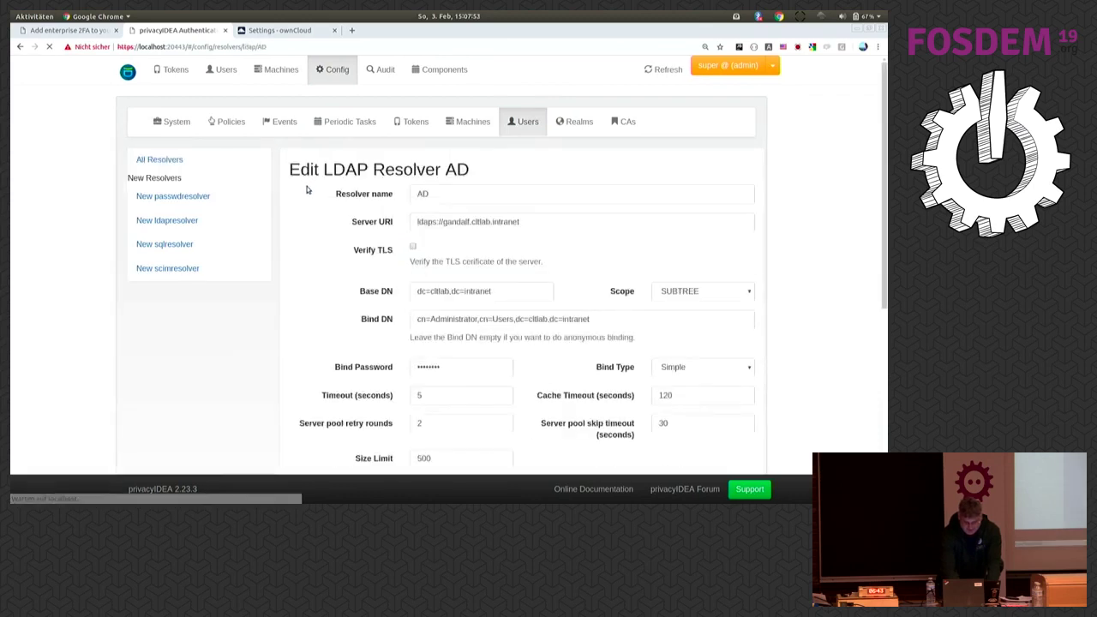
scroll(356, 410, down, 5)
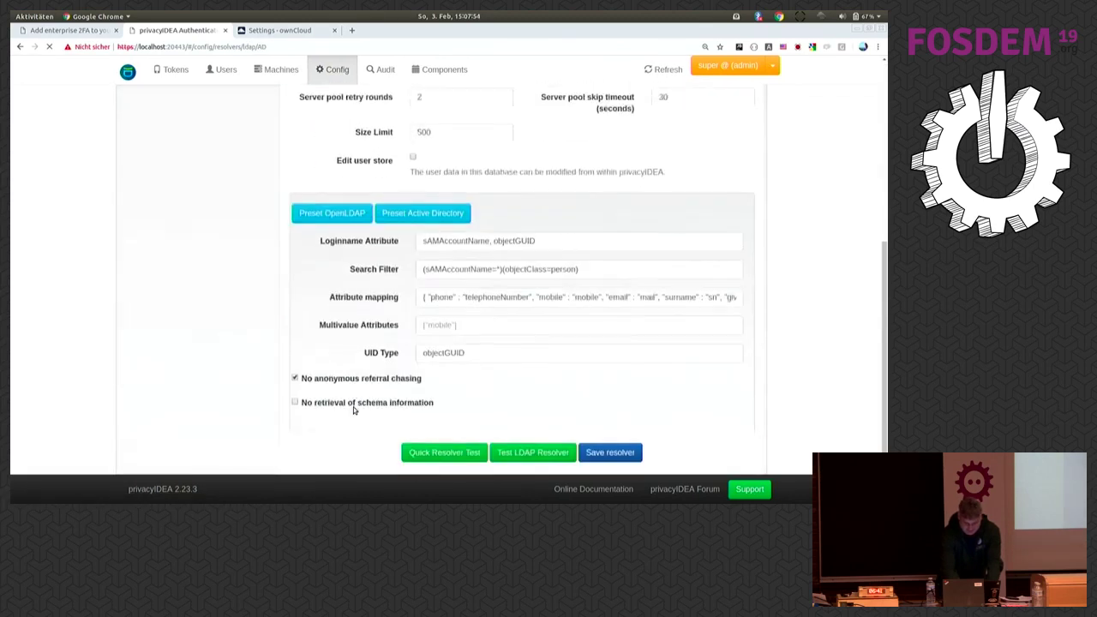
click(534, 442)
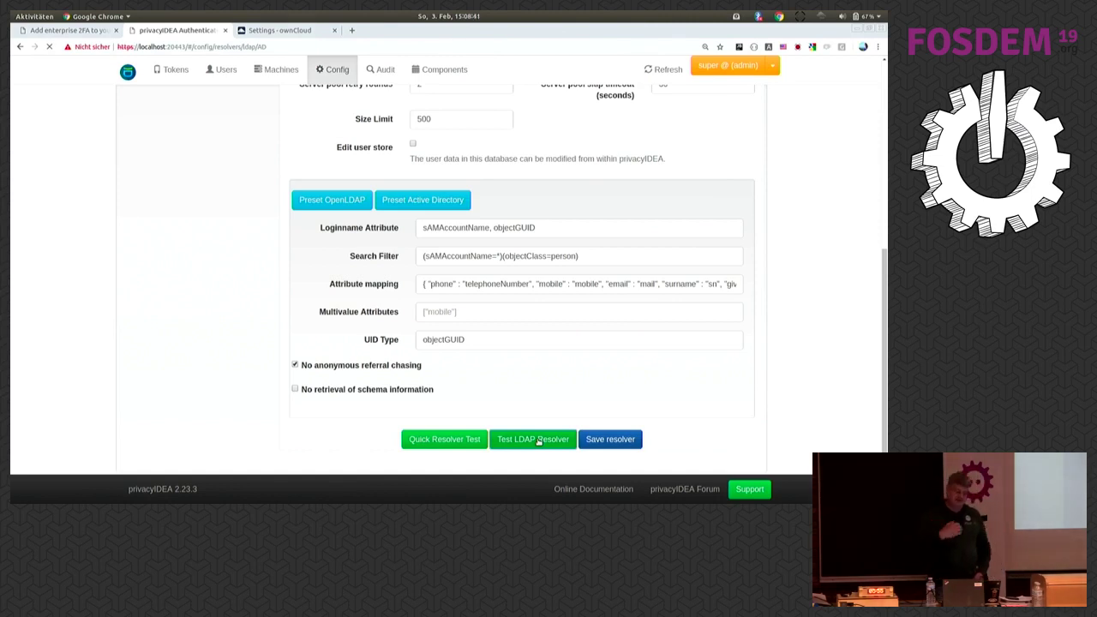
click(538, 439)
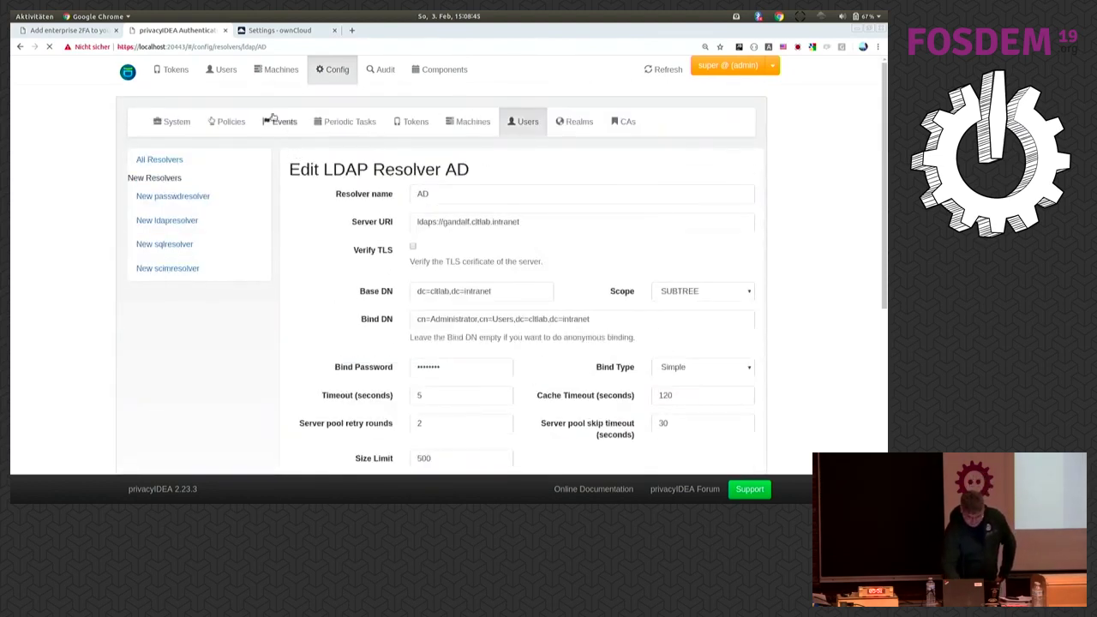
Enroll a new HOTP token for the chosen user in realm ad and display its QR code.
click(224, 72)
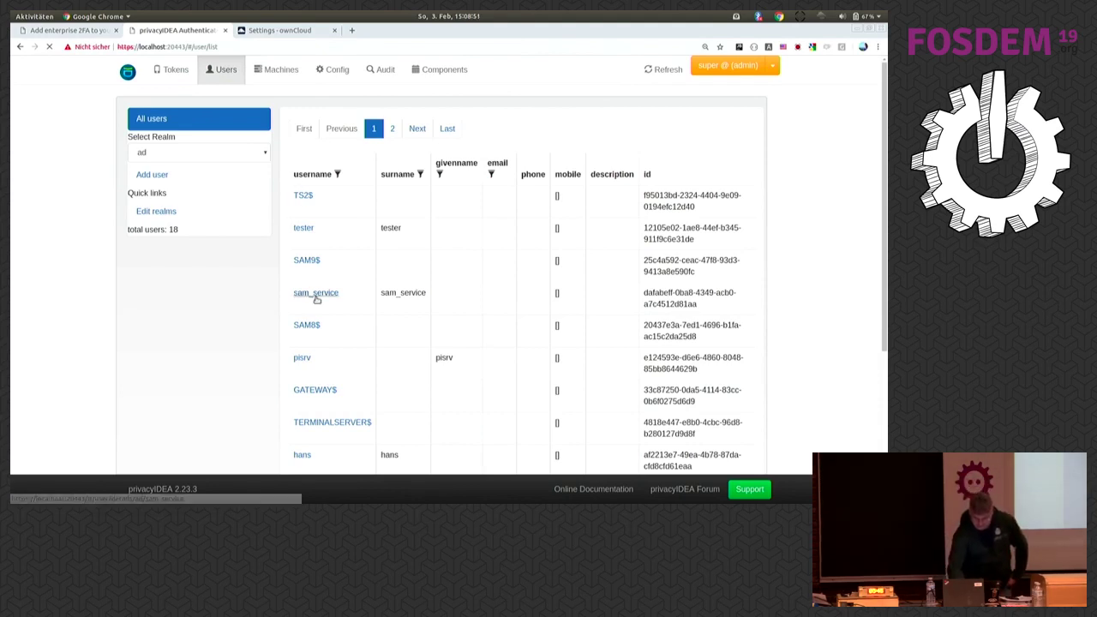
scroll(317, 298, down, 3)
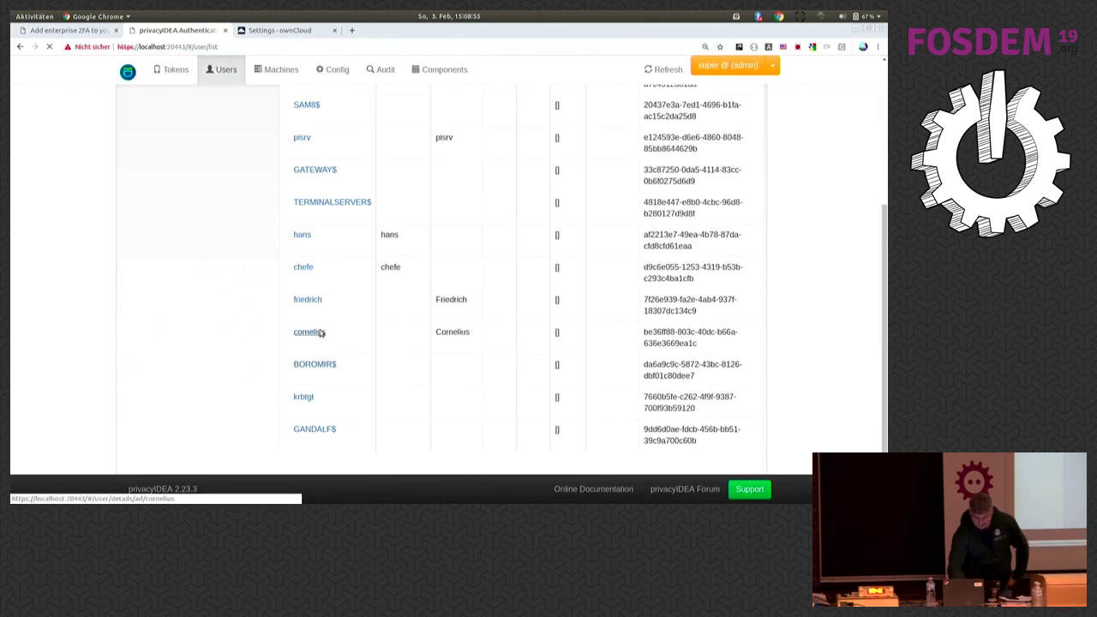
click(317, 331)
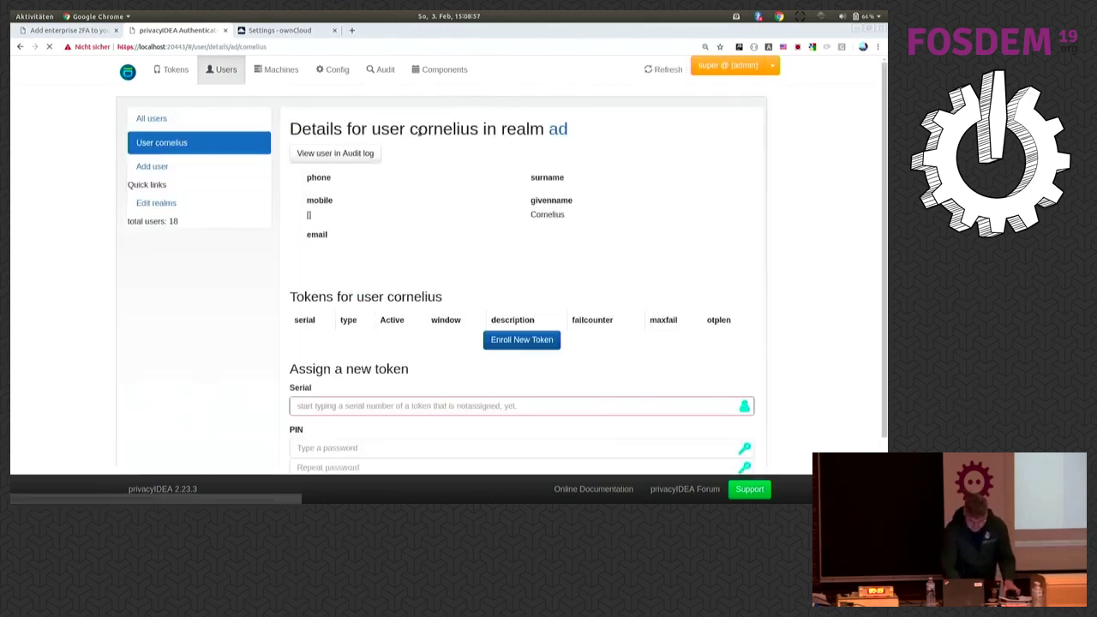
click(542, 342)
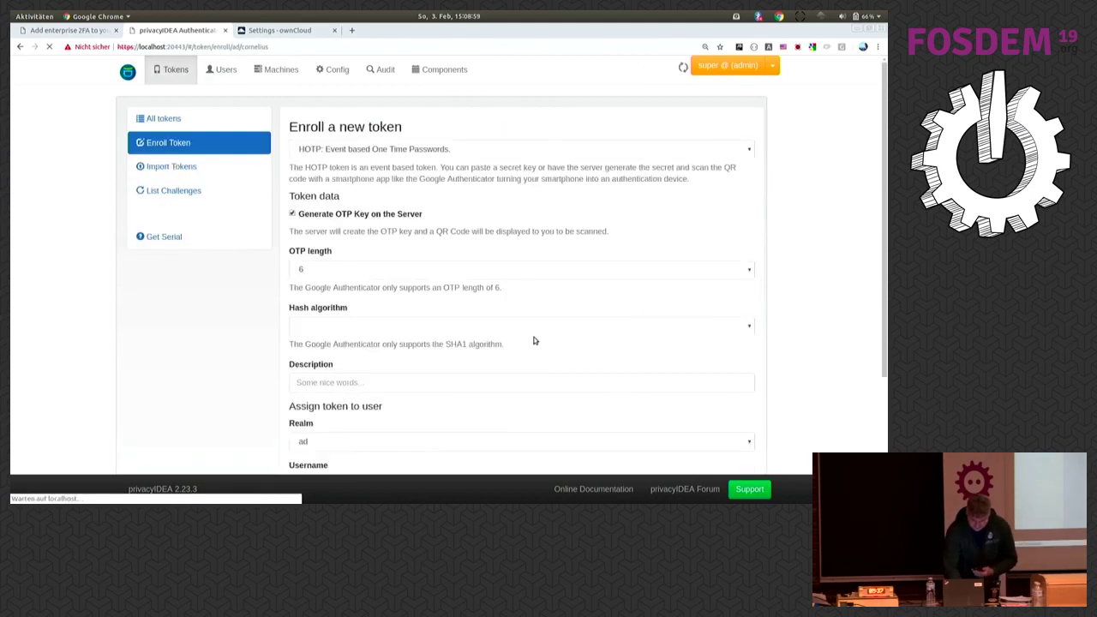
scroll(527, 331, down, 4)
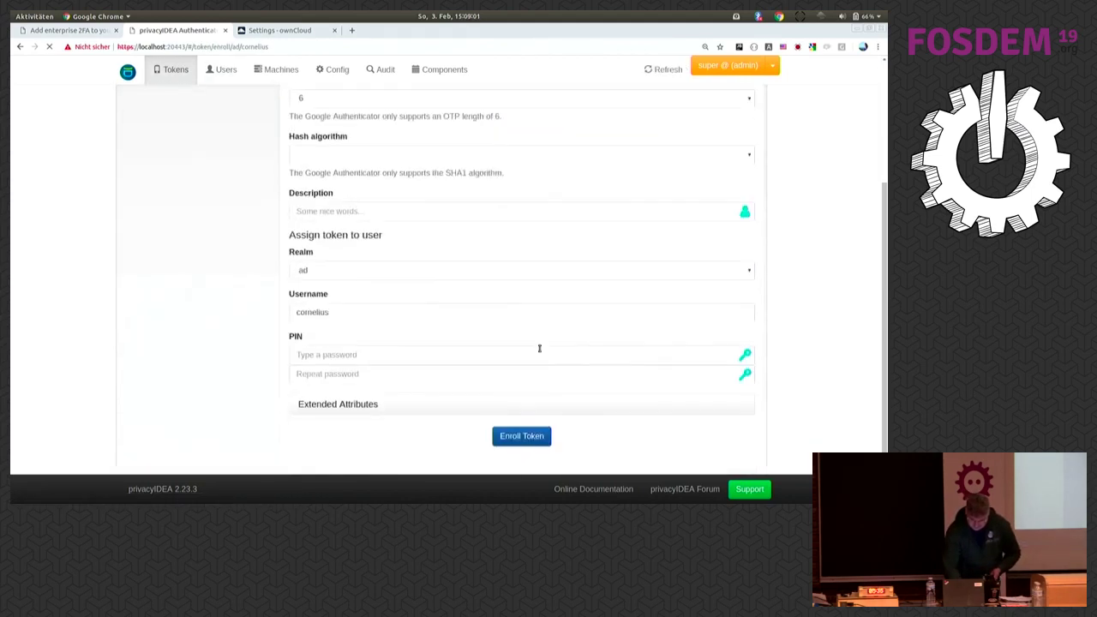
click(532, 443)
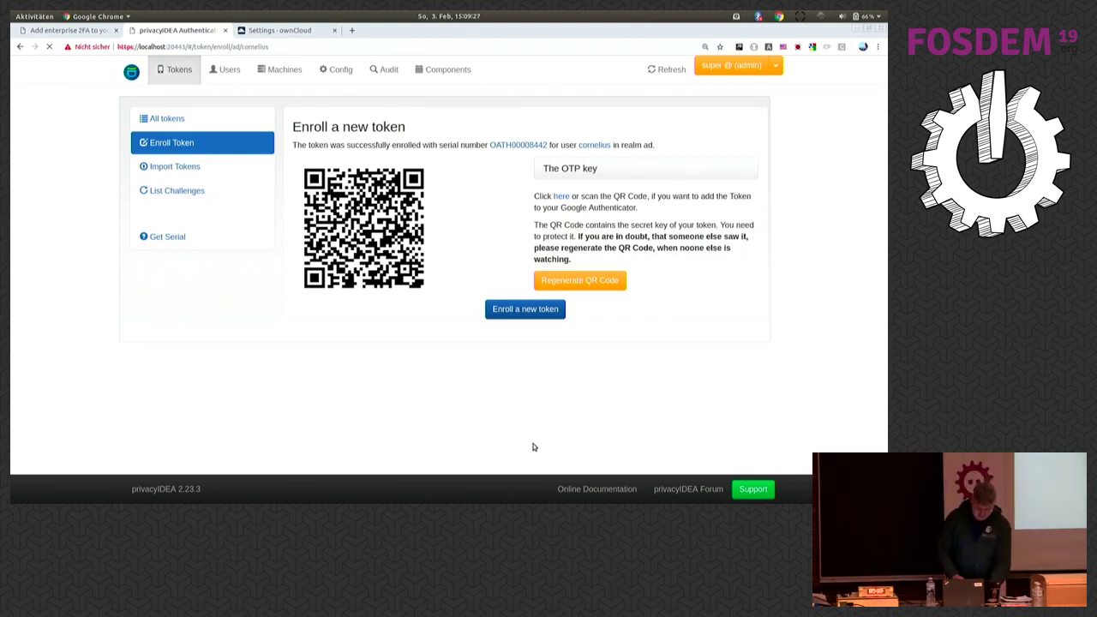
key(alt+Tab)
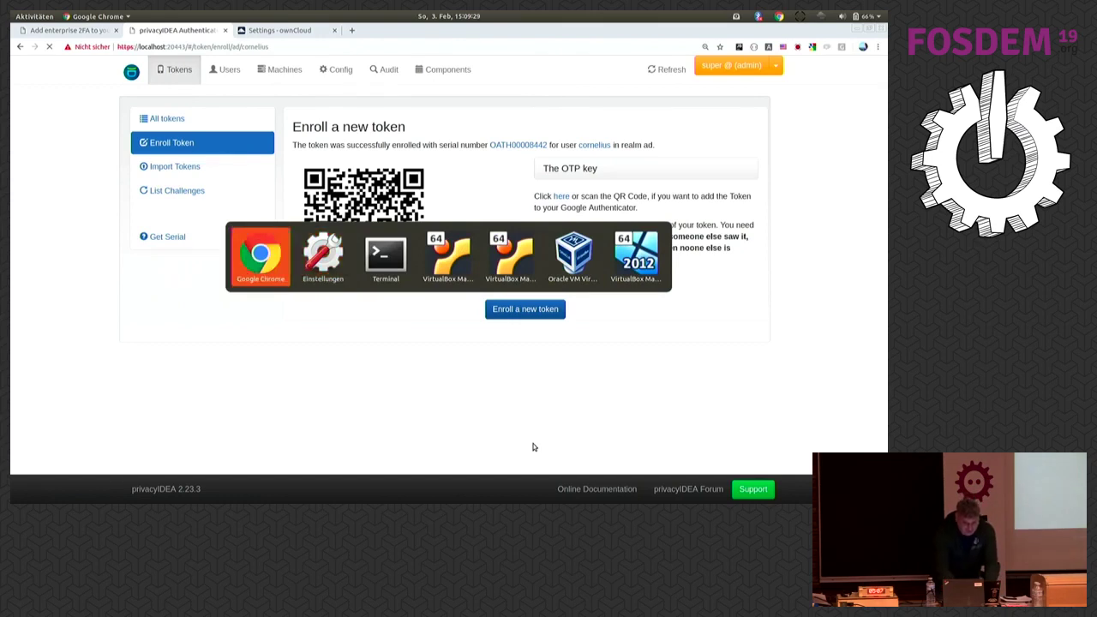
Switch to the Settings - ownCloud tab showing the activated privacyIDEA 2FA configuration.
click(282, 31)
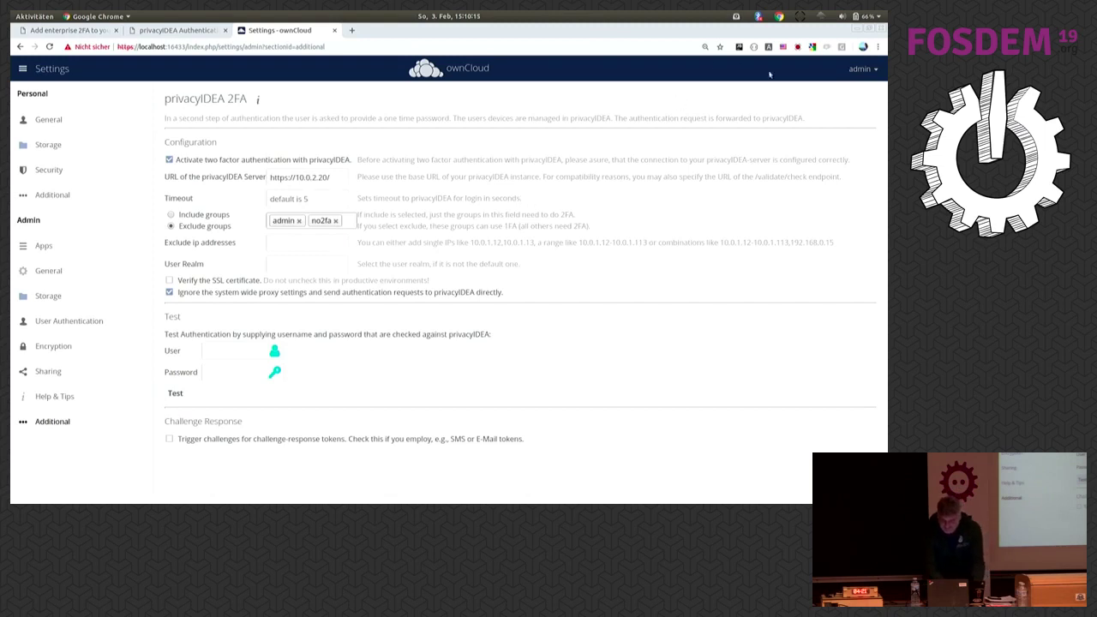
Log out of the ownCloud admin account and sign in with the AD user's username and password.
click(859, 69)
click(843, 164)
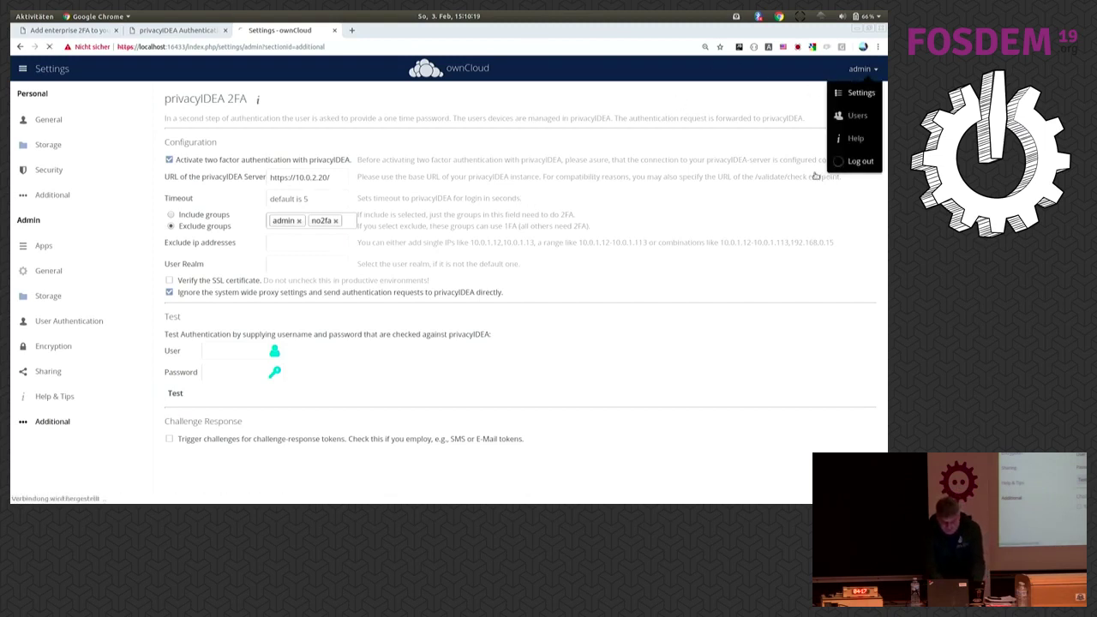
text(cornelius)
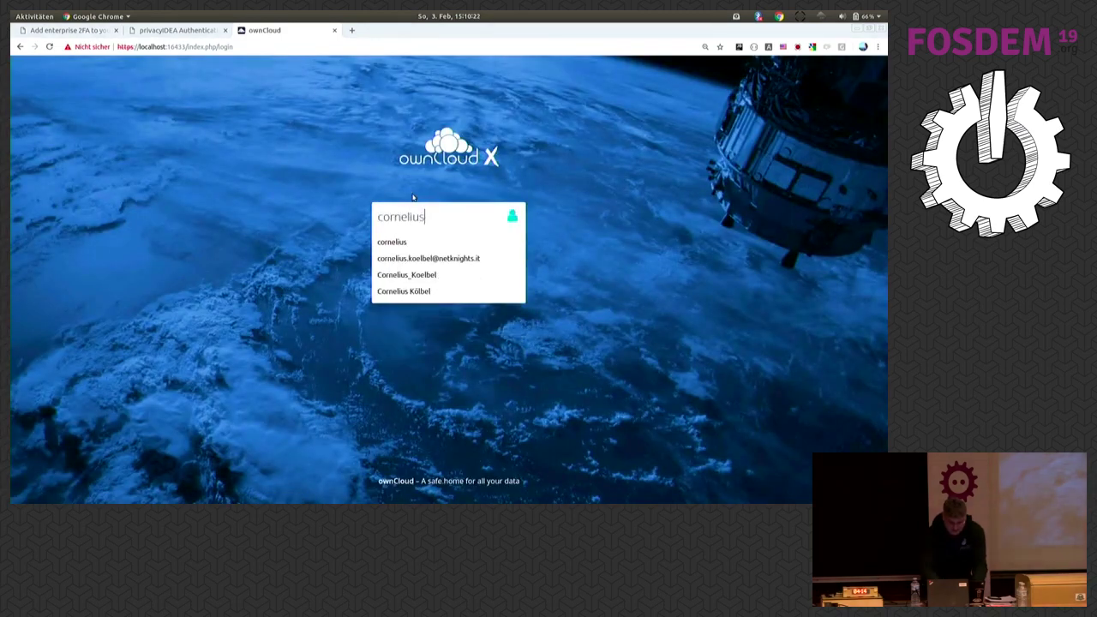
key(Tab)
text(********)
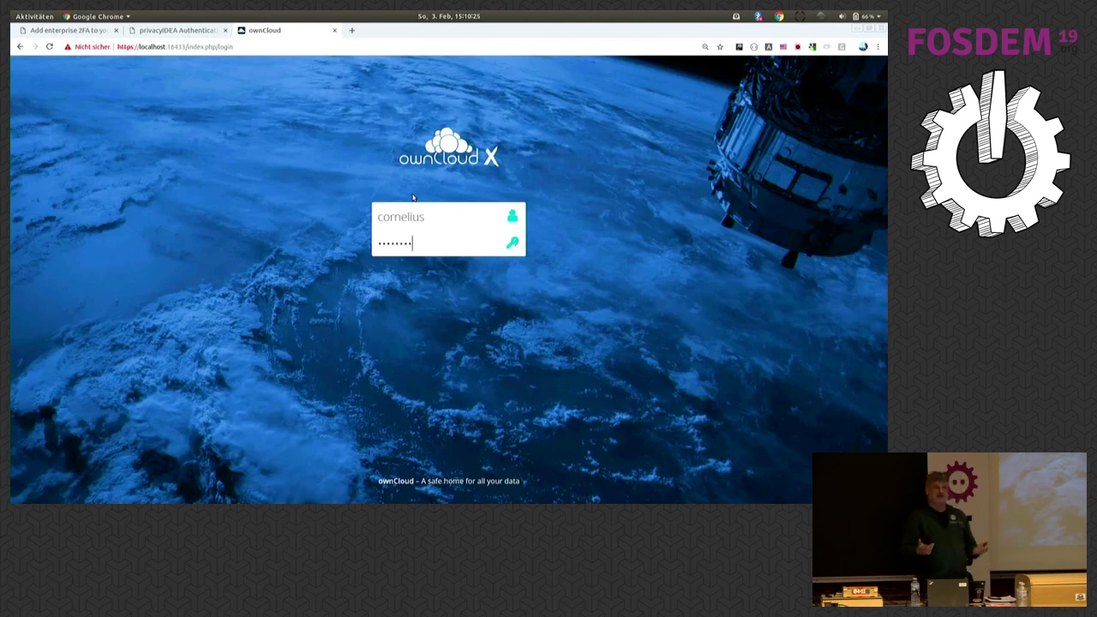
key(Return)
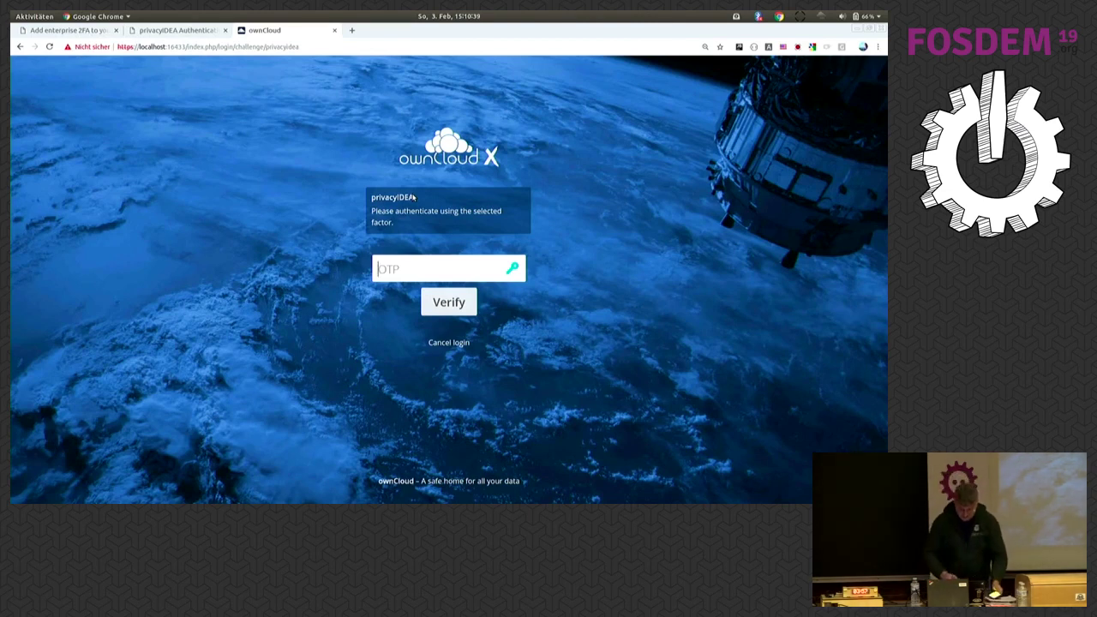
Enter the privacyIDEA OTP, then retry with a fresh OTP after the first attempt fails.
text(•••••)
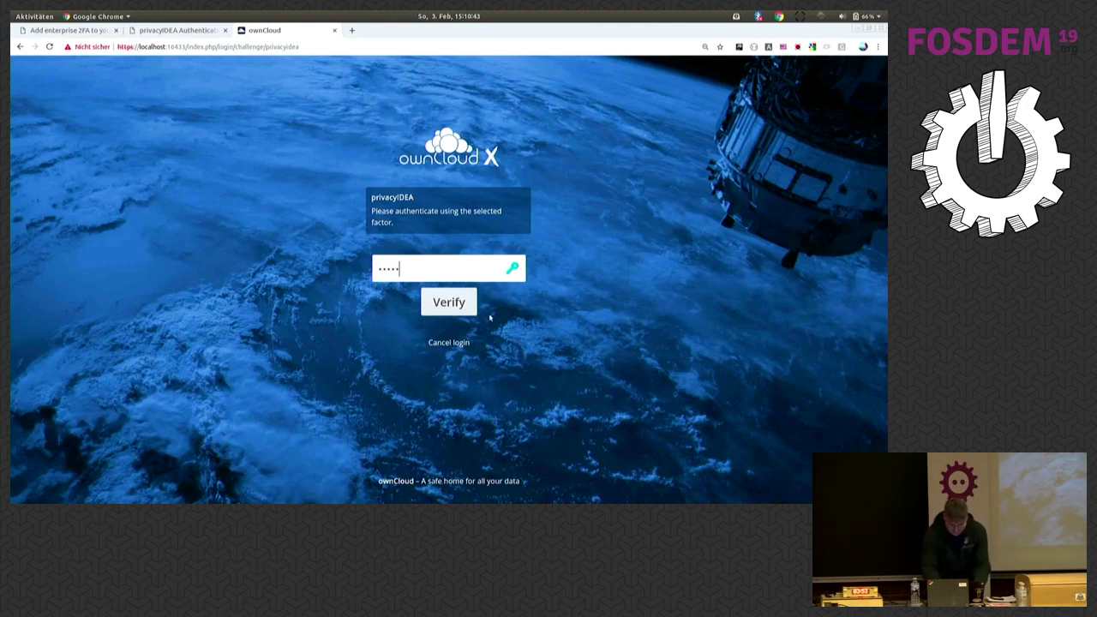
click(449, 301)
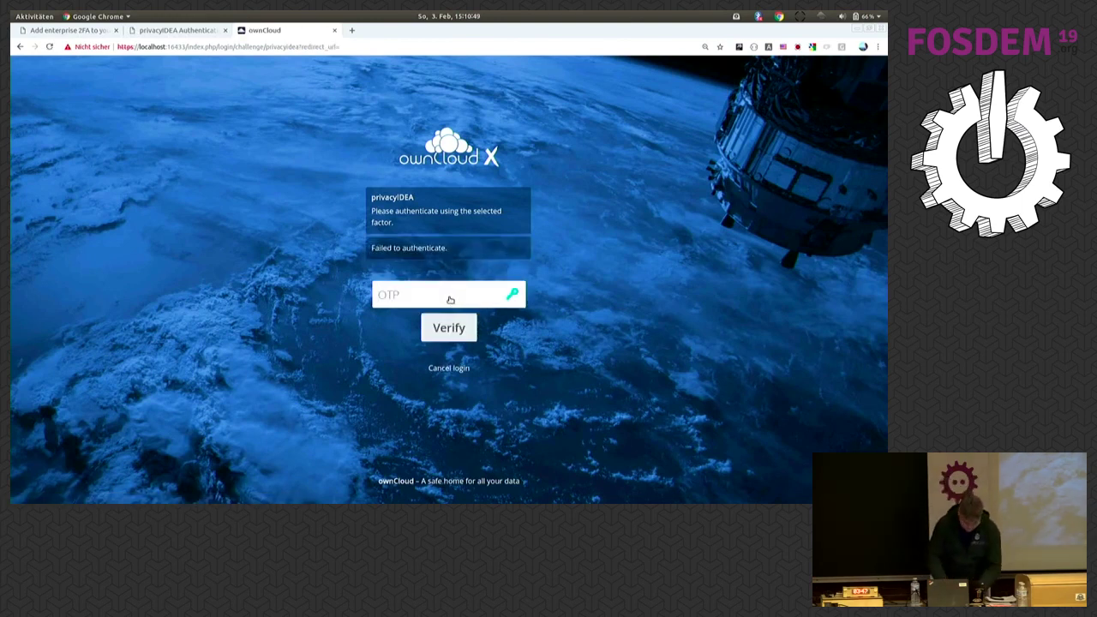
text(••••••)
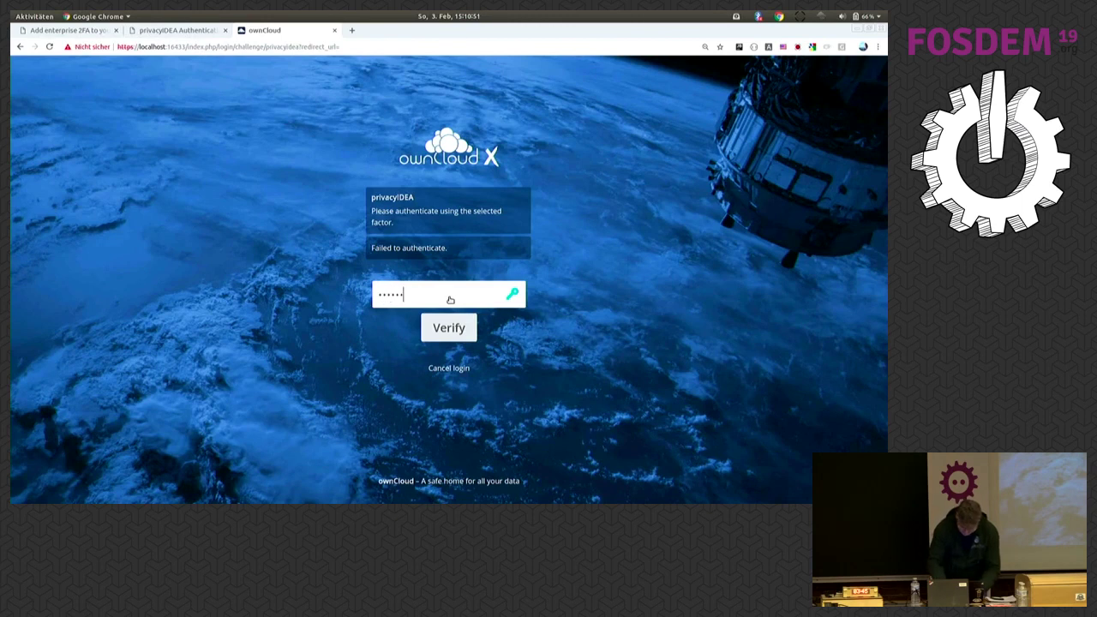
key(Return)
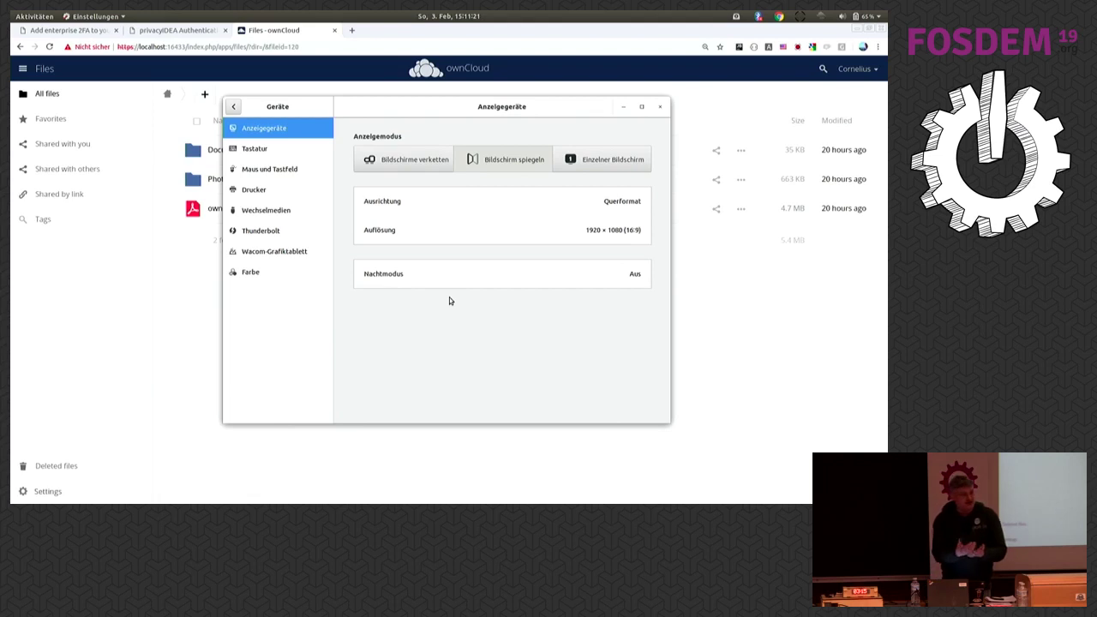
Go to the terminal's local session, then clear the screen and enlarge the text.
key(alt+Tab)
key(alt+Tab)
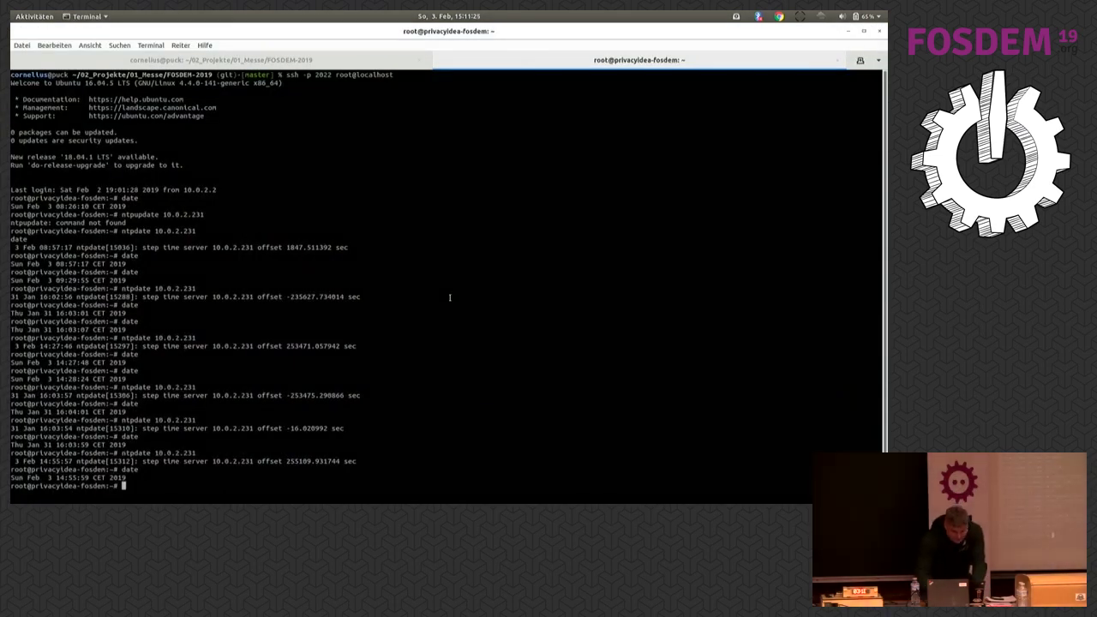
text(date)
key(Up)
key(Up)
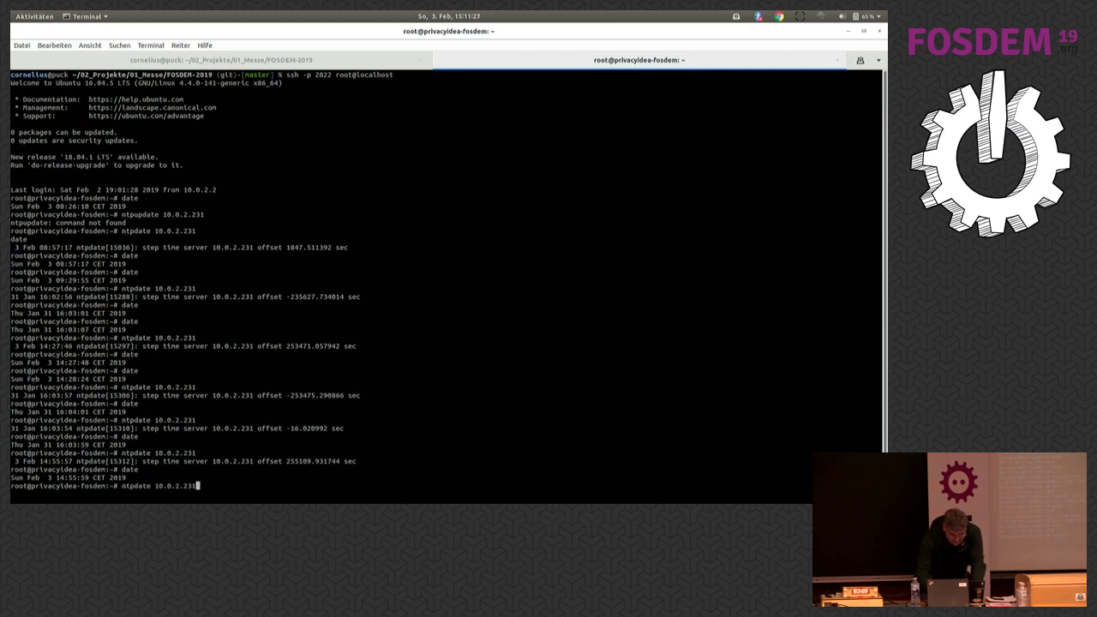
click(355, 58)
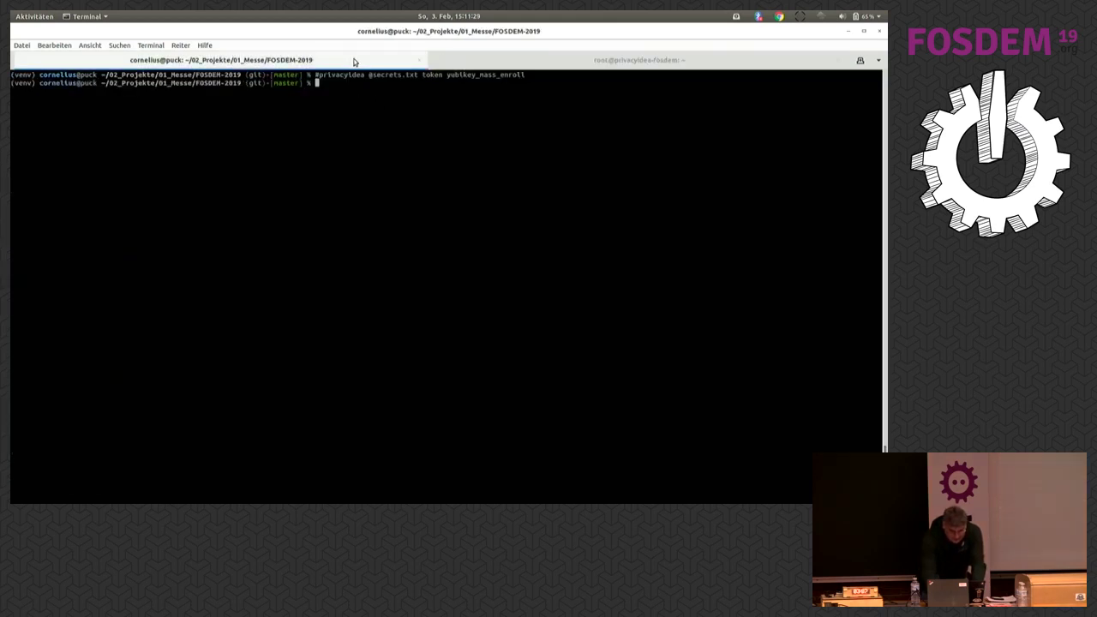
key(ctrl+l)
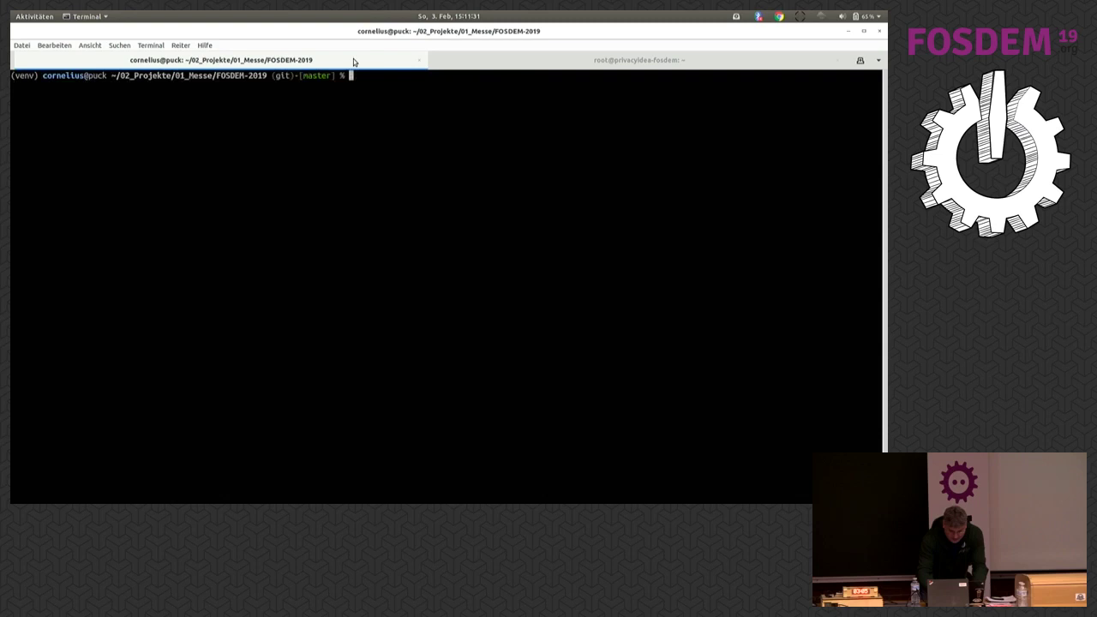
key(ctrl+plus)
key(ctrl+plus)
key(ctrl+plus)
Uncomment and run yubikey_mass_enroll with the admin password, enrolling two YubiKeys with status 200.
key(Up)
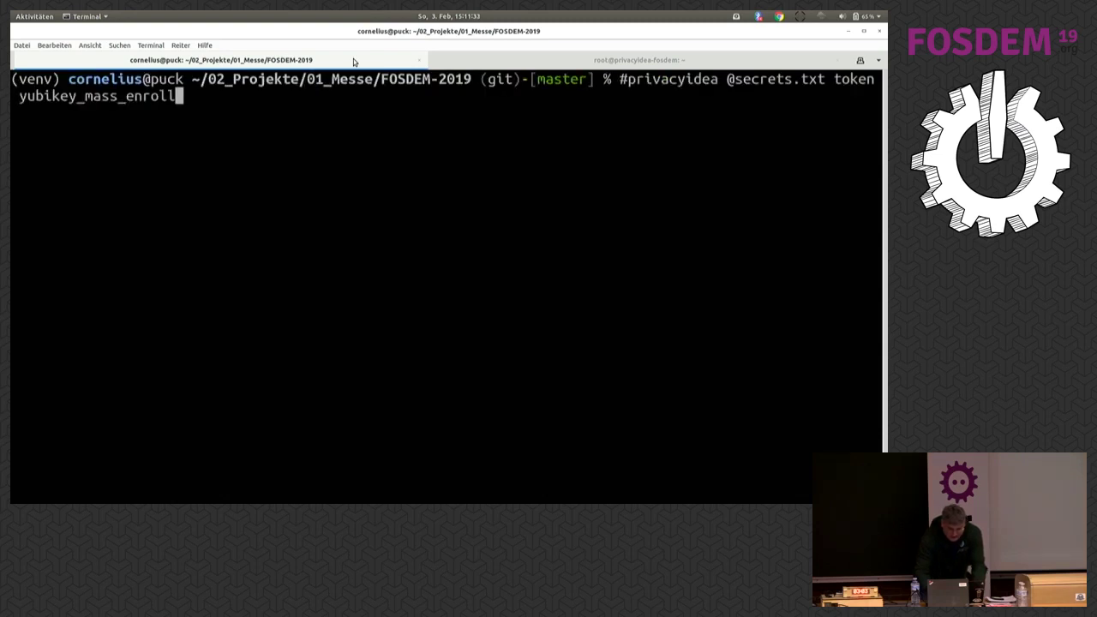
key(Left)
key(Left)
key(Left)
key(Left)
key(Left)
key(Left)
key(Left)
key(Left)
key(Left)
key(Left)
key(Left)
key(Left)
key(Left)
key(Left)
key(Left)
key(Left)
key(Left)
key(Left)
key(Left)
key(Left)
key(Left)
key(Left)
key(Left)
key(Left)
key(Left)
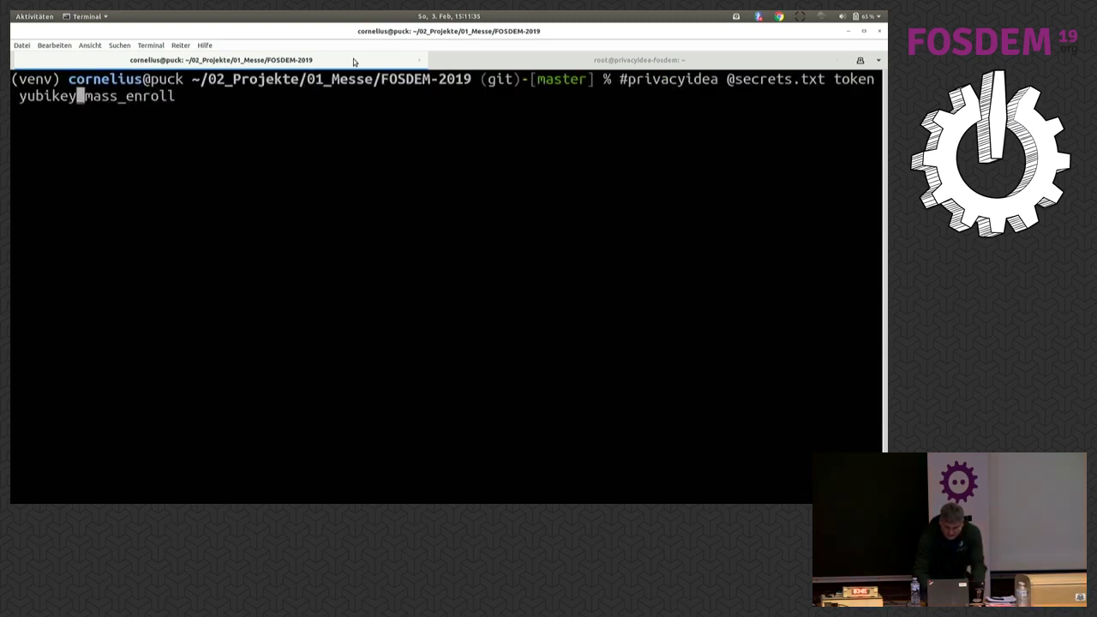
key(Left)
key(Left)
key(Left)
key(Left)
key(Delete)
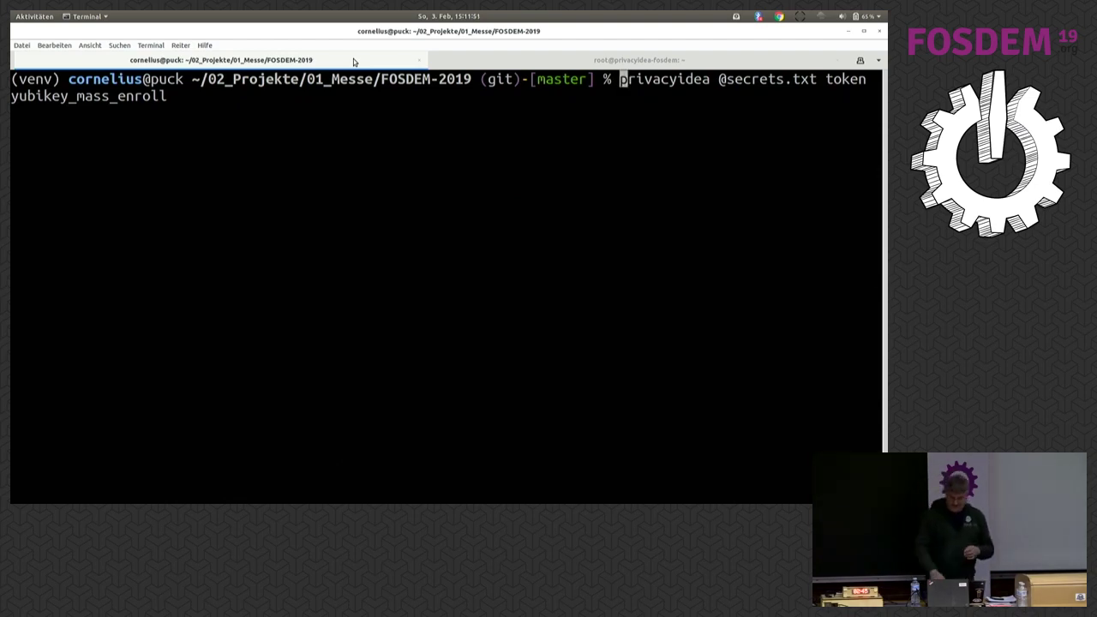
key(Return)
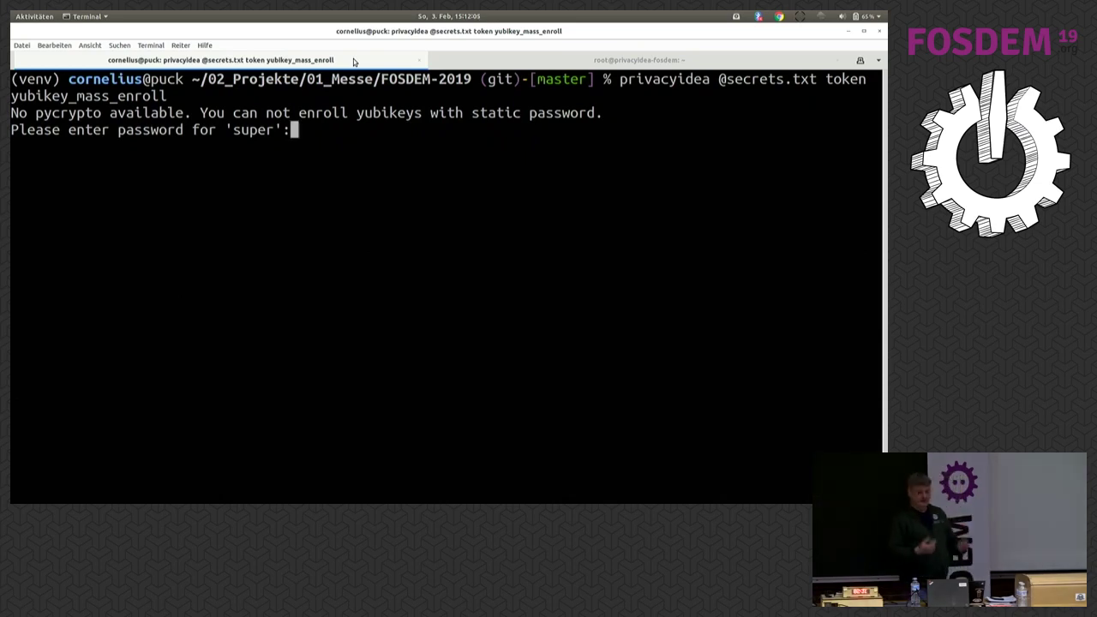
key(Return)
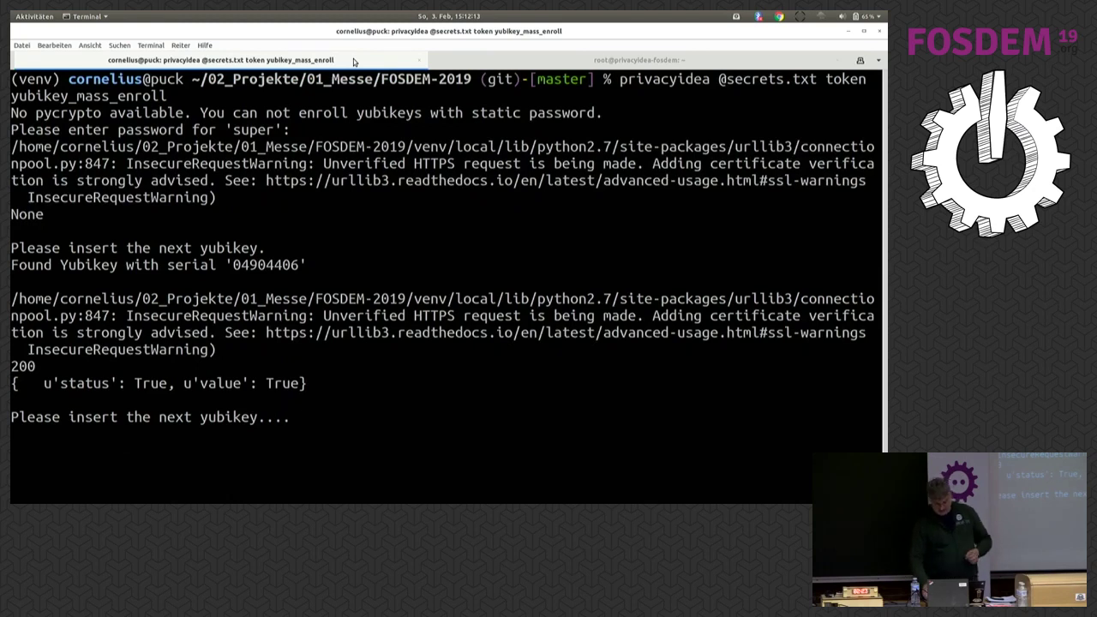
text(u)
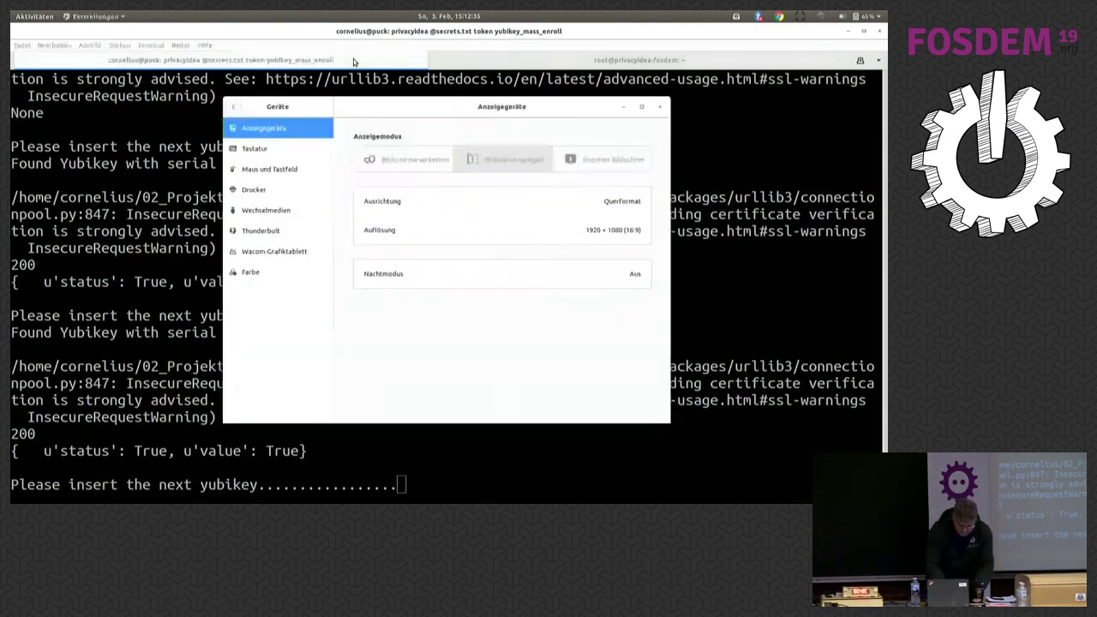
In privacyIDEA's token list, open the details of token UBOM04017821_1.
key(alt+Tab)
key(alt+Tab)
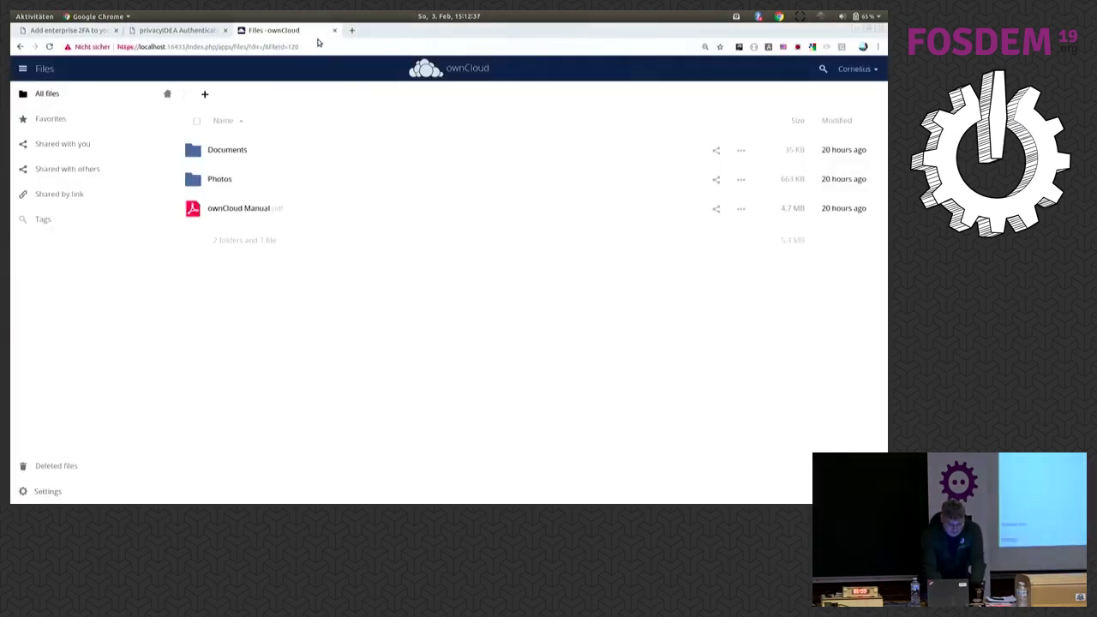
click(184, 31)
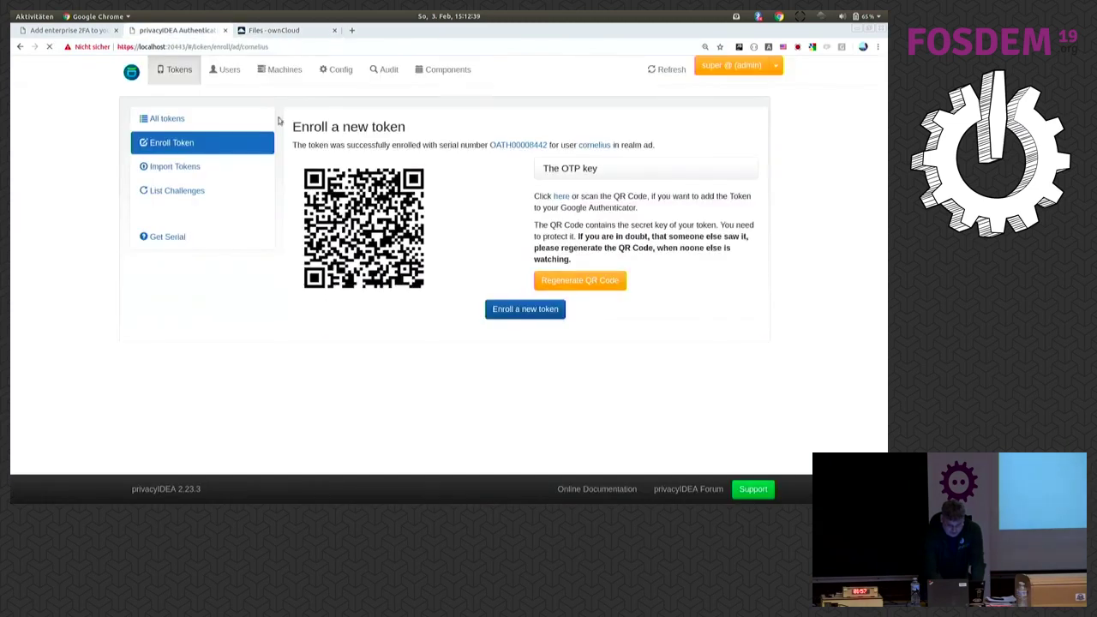
click(196, 118)
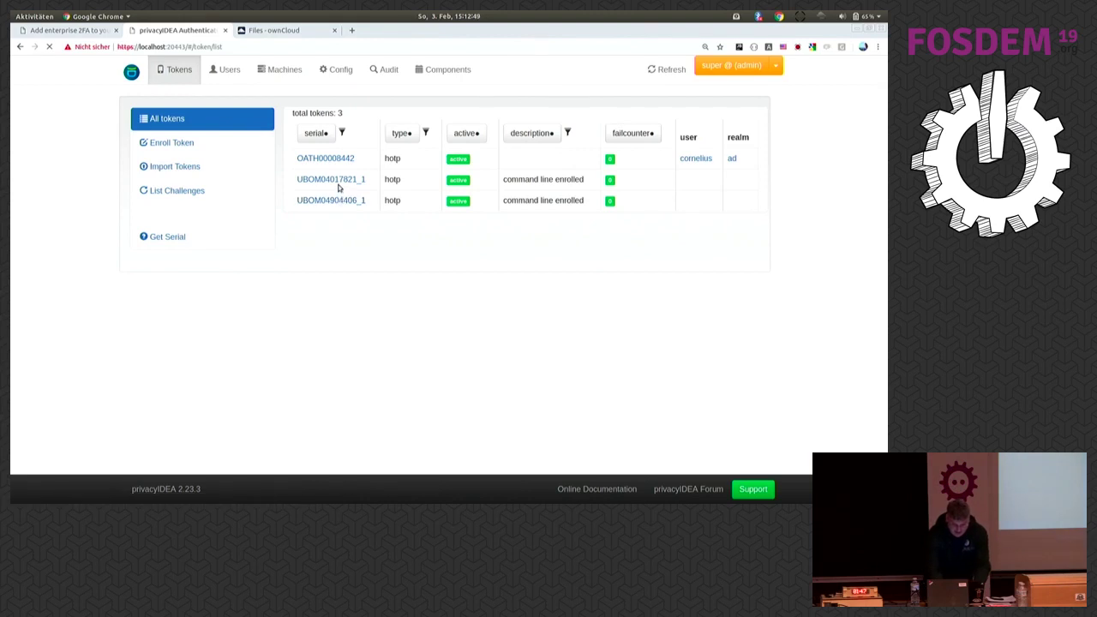
click(336, 180)
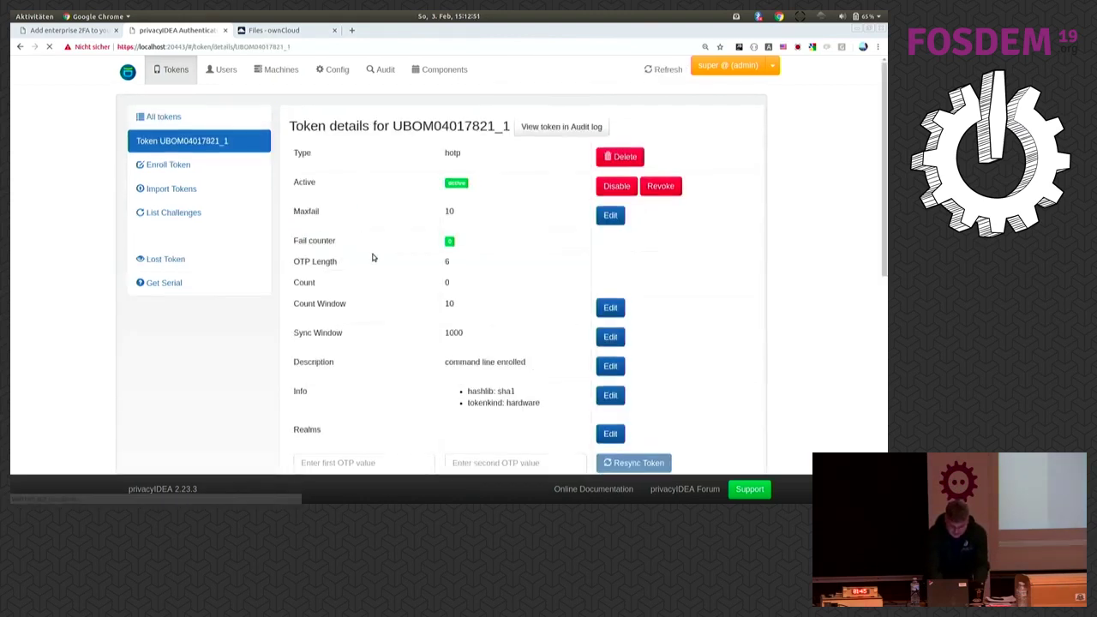
scroll(373, 256, down, 5)
scroll(370, 257, up, 1)
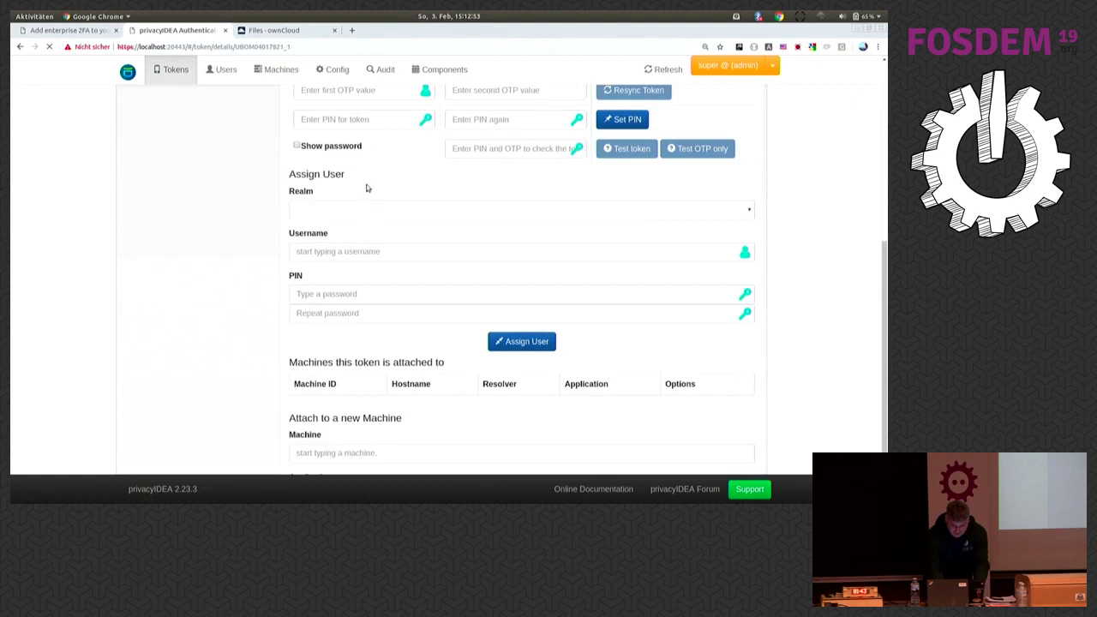
Assign UBOM04017821_1 to the AD user in realm ad, chosen from the username suggestions.
click(372, 209)
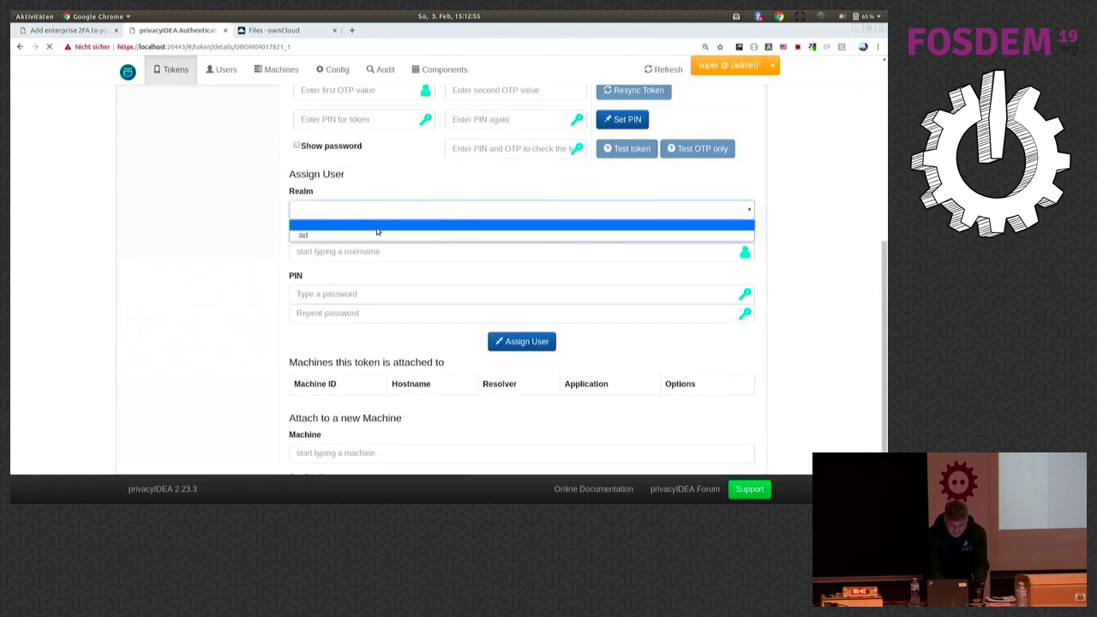
click(377, 231)
click(375, 209)
click(366, 234)
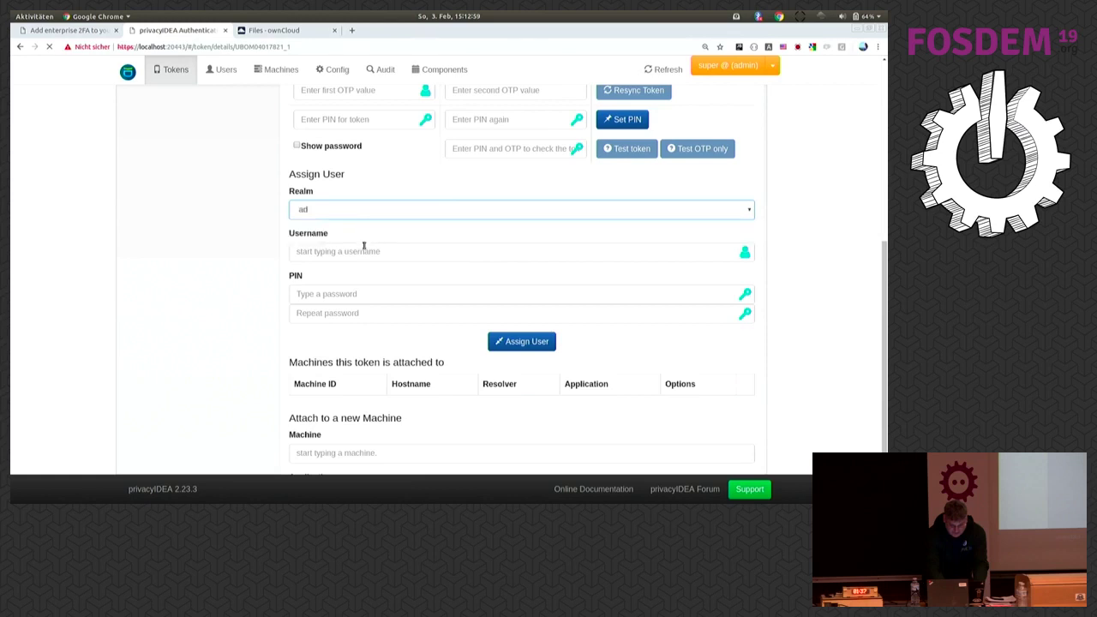
click(364, 252)
text(com)
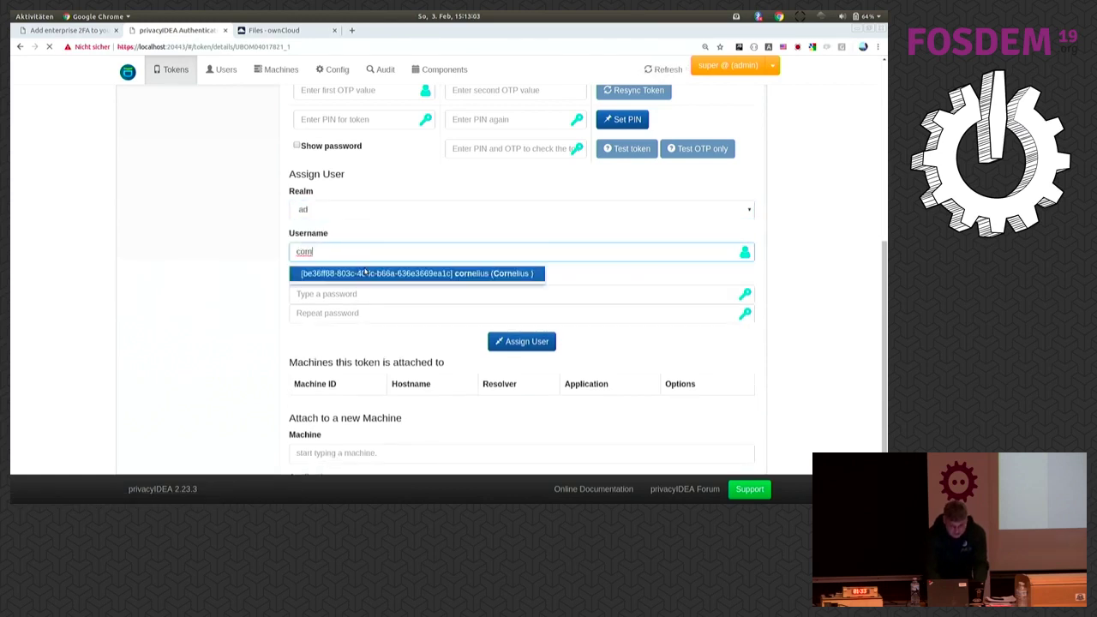
click(366, 273)
click(520, 344)
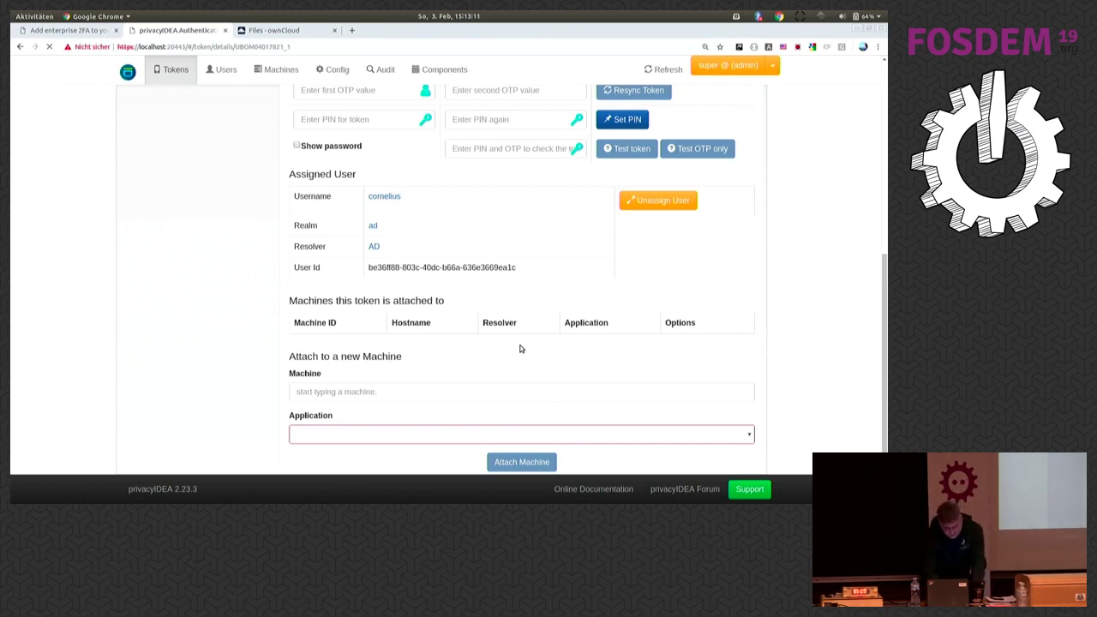
scroll(173, 204, up, 5)
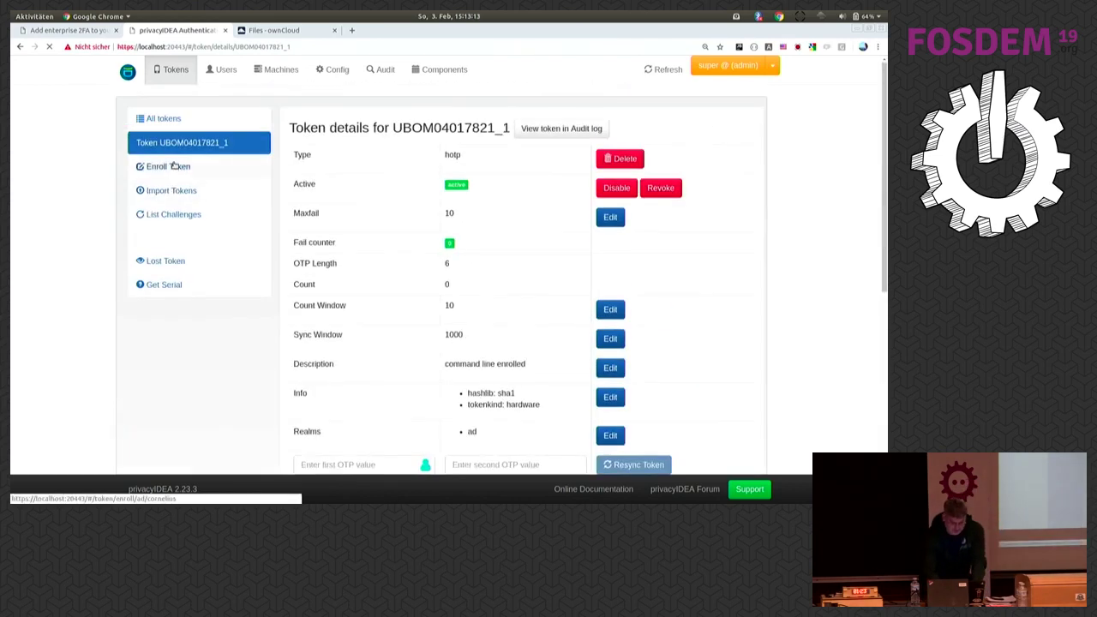
Assign token UBOM04904406_1 to the same AD user in realm ad, then return to All tokens.
click(171, 119)
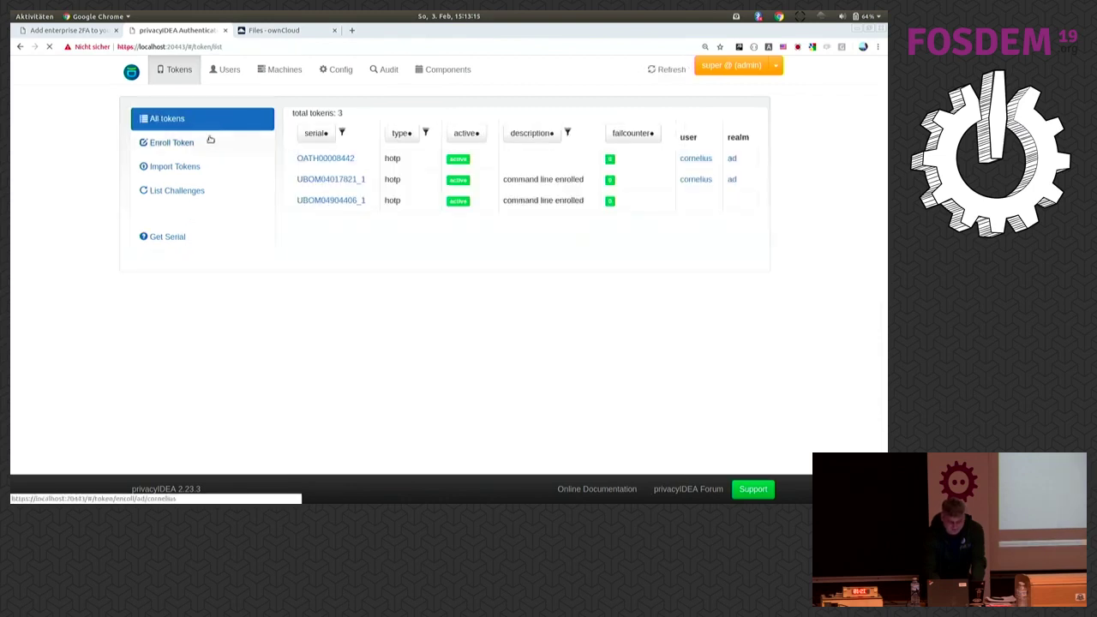
click(355, 200)
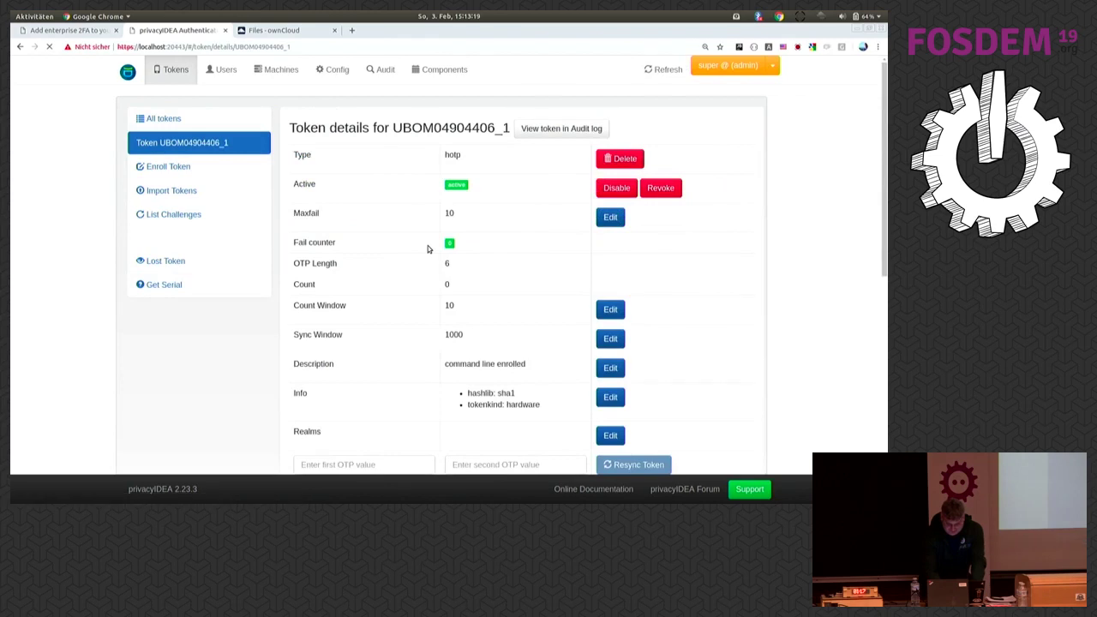
scroll(428, 249, down, 10)
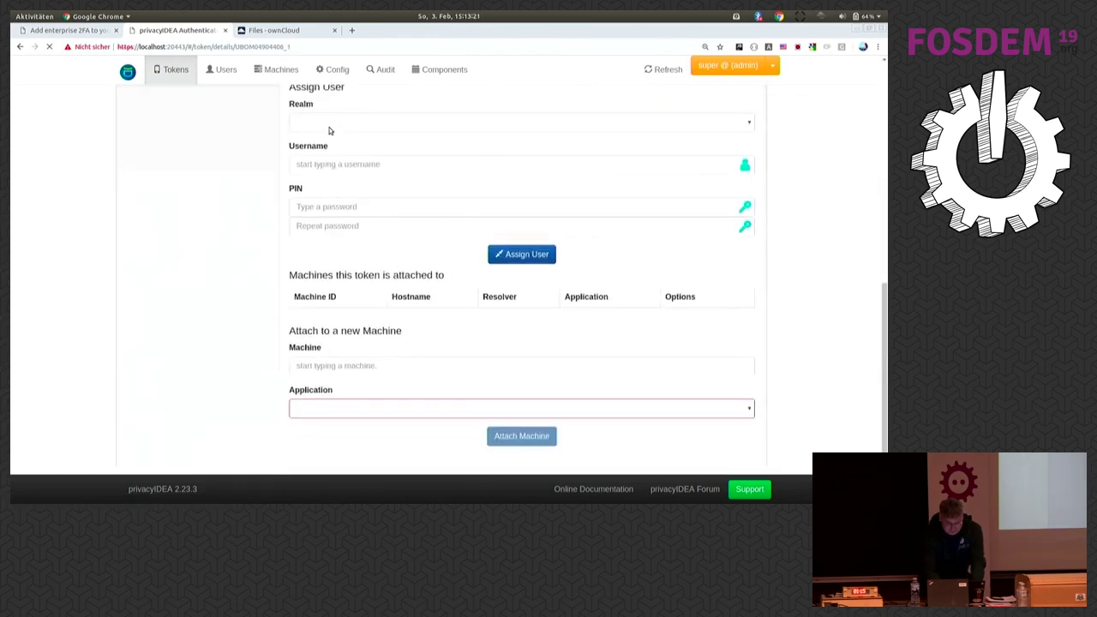
click(329, 131)
click(327, 148)
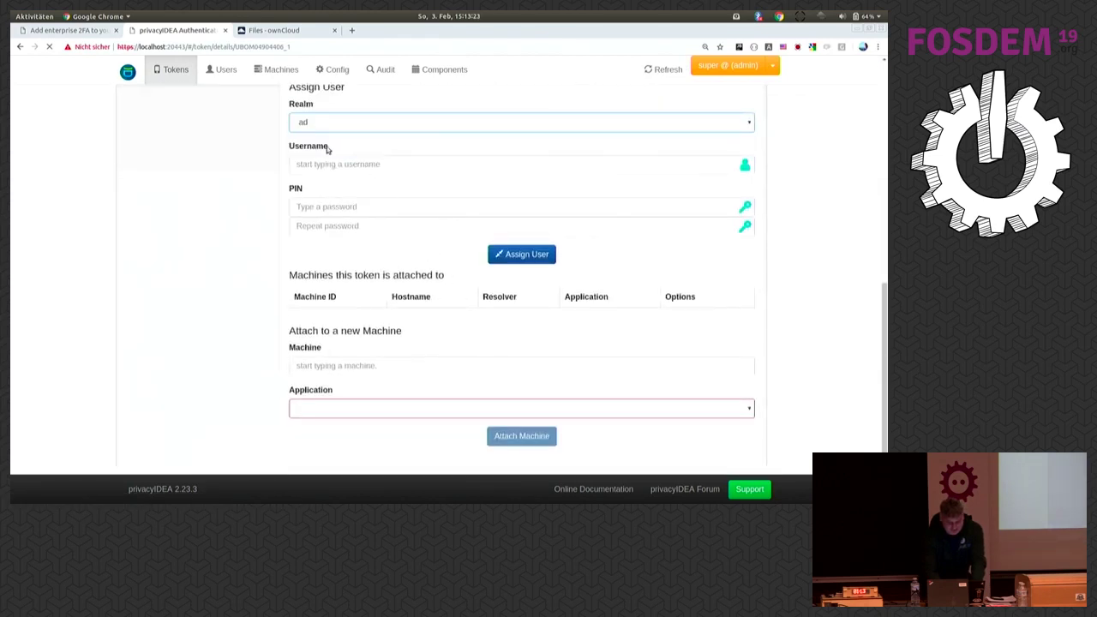
click(328, 161)
text(corn)
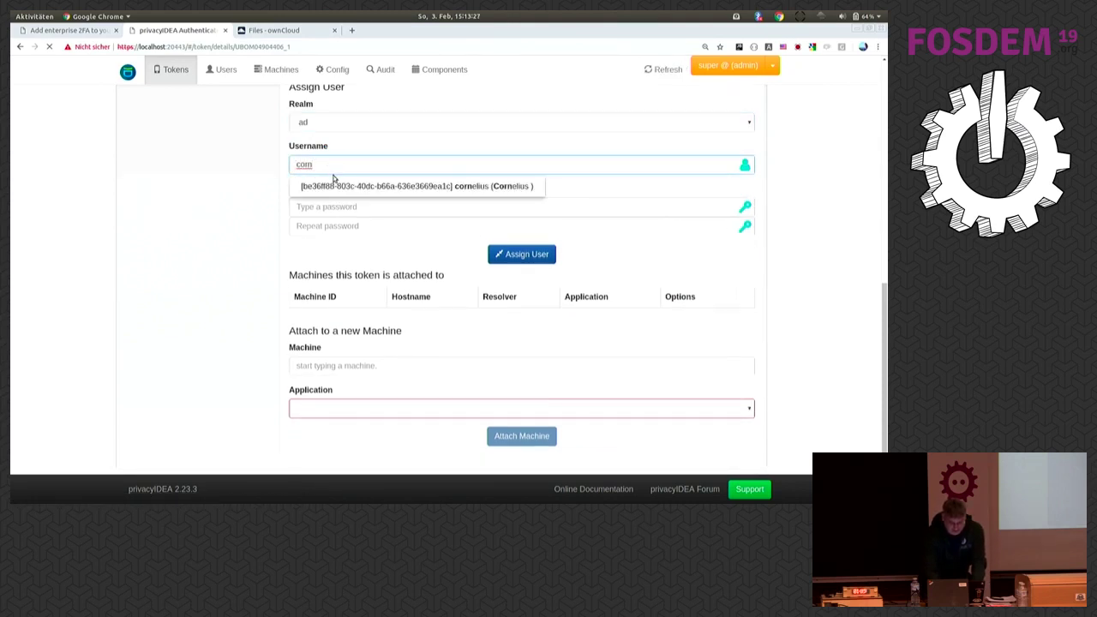
click(339, 185)
click(514, 253)
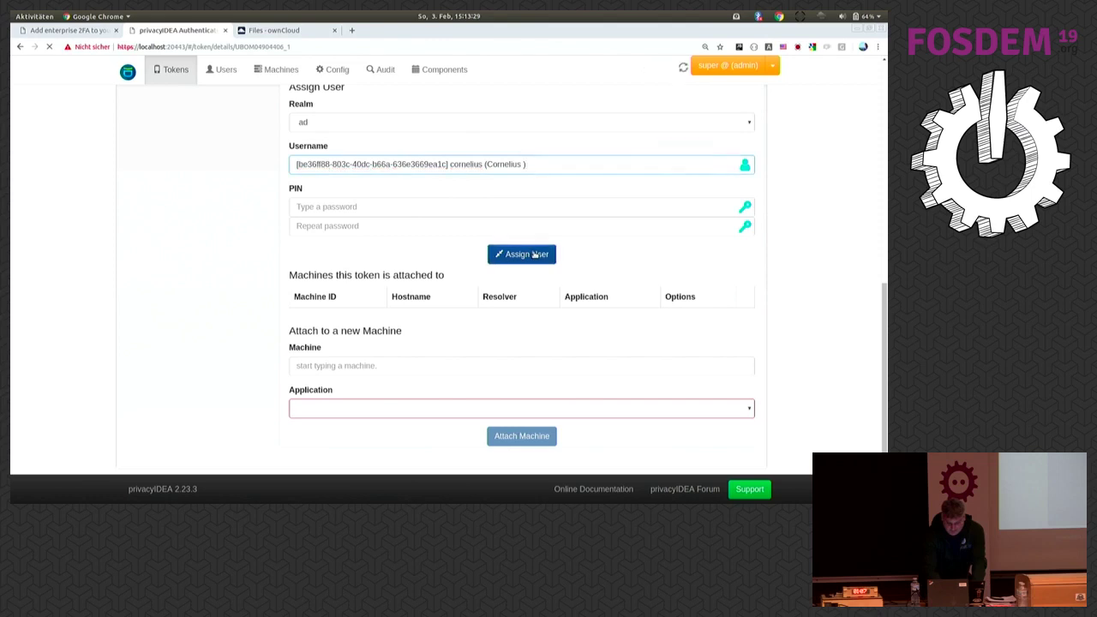
scroll(212, 220, up, 5)
scroll(212, 220, up, 1)
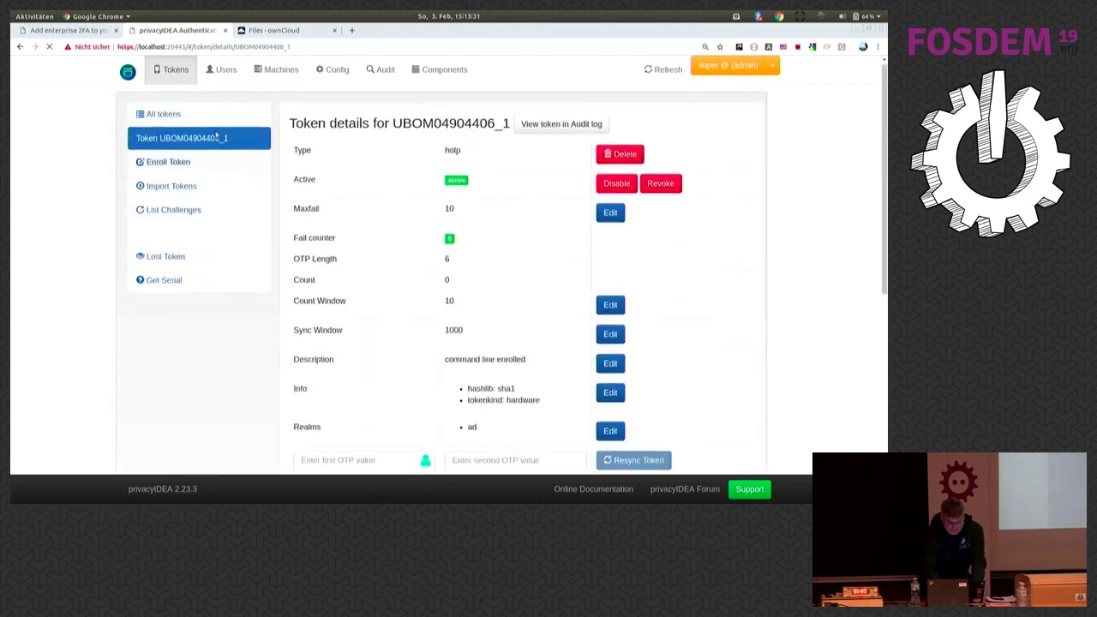
click(164, 105)
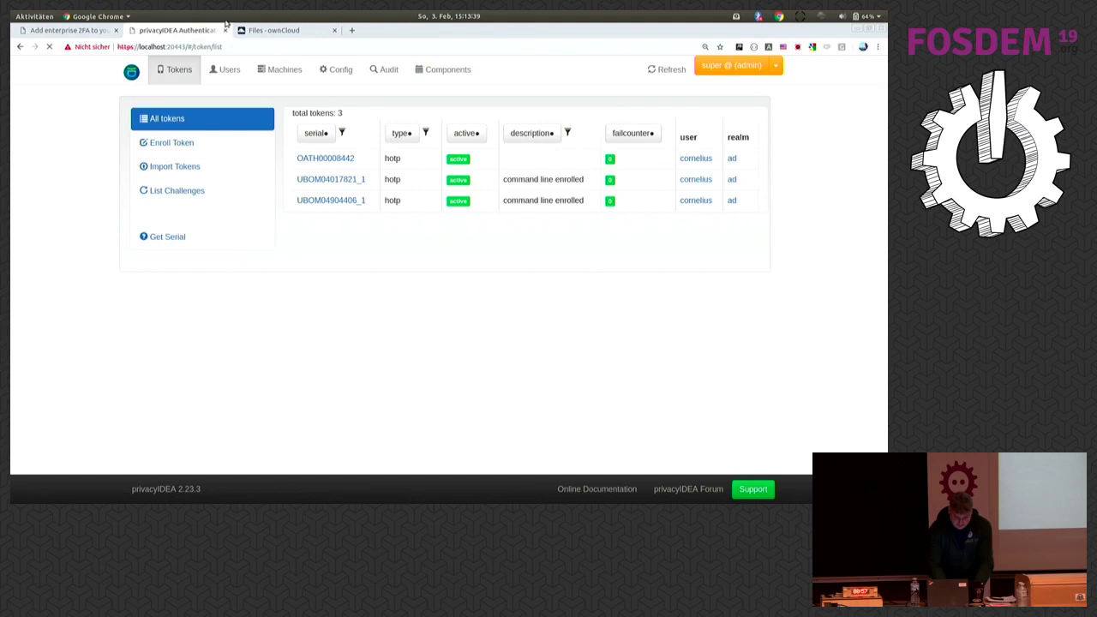
Log out of ownCloud and sign back in with the AD user's username and password.
click(266, 31)
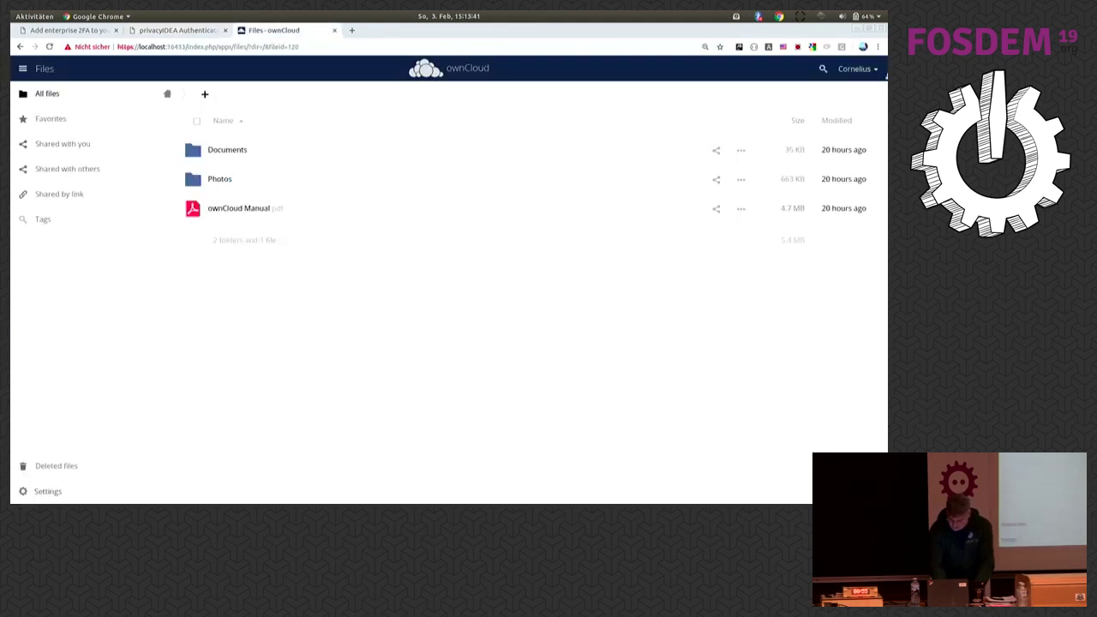
click(874, 74)
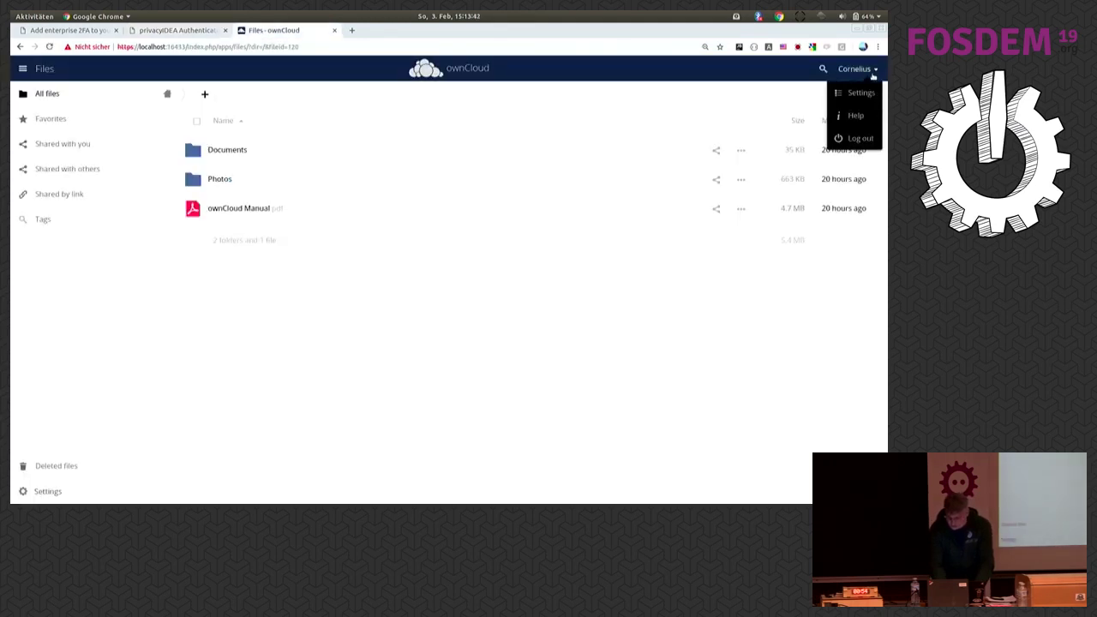
click(861, 138)
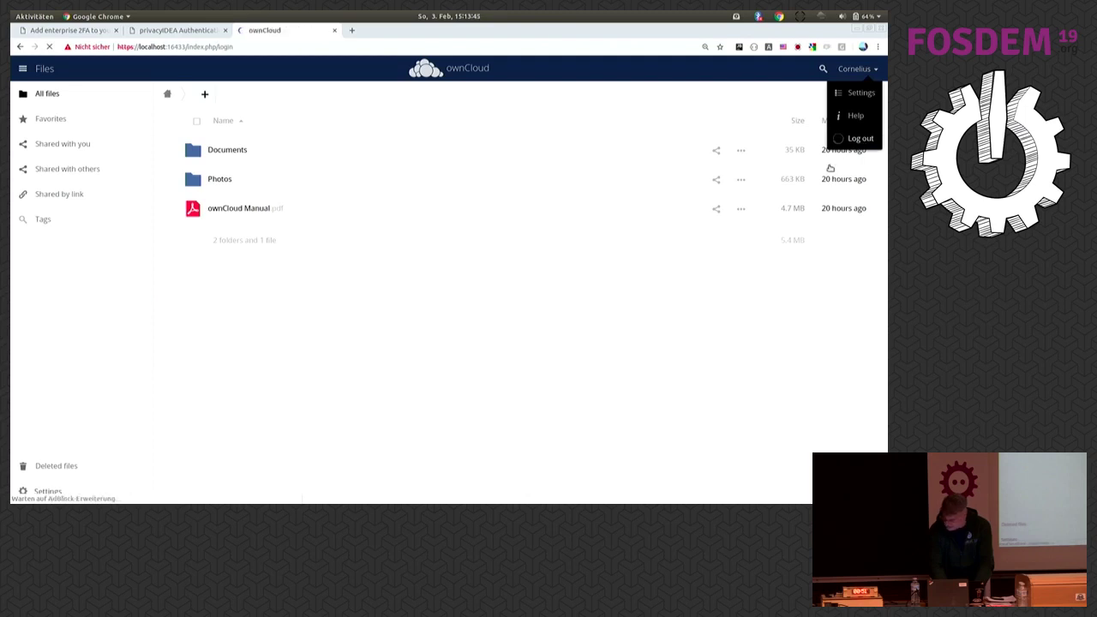
text(cornelius)
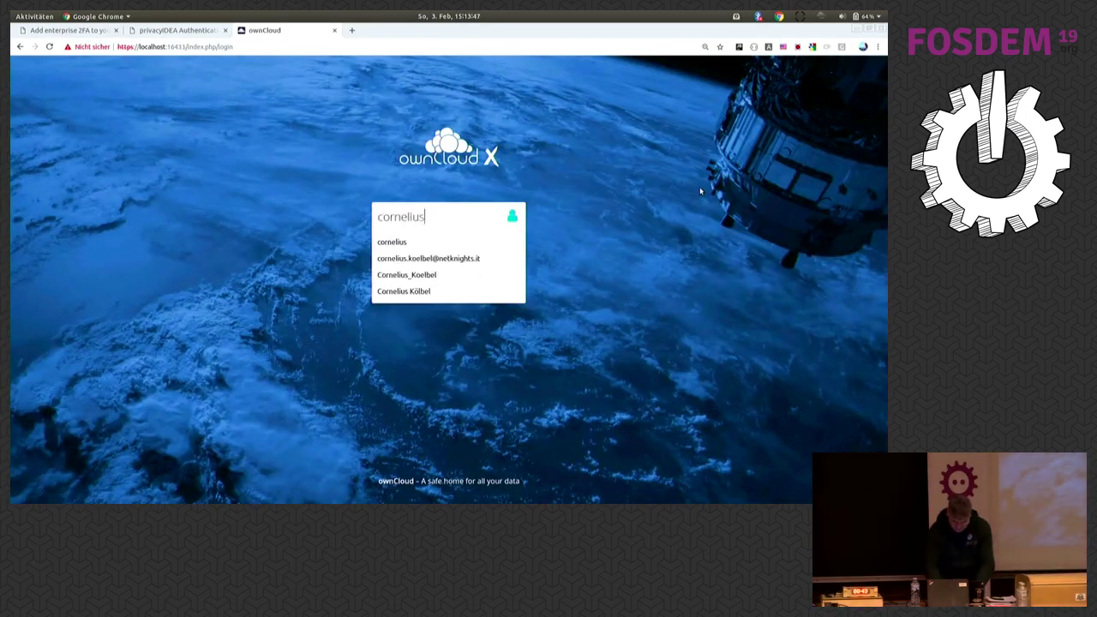
key(Tab)
text(*******)
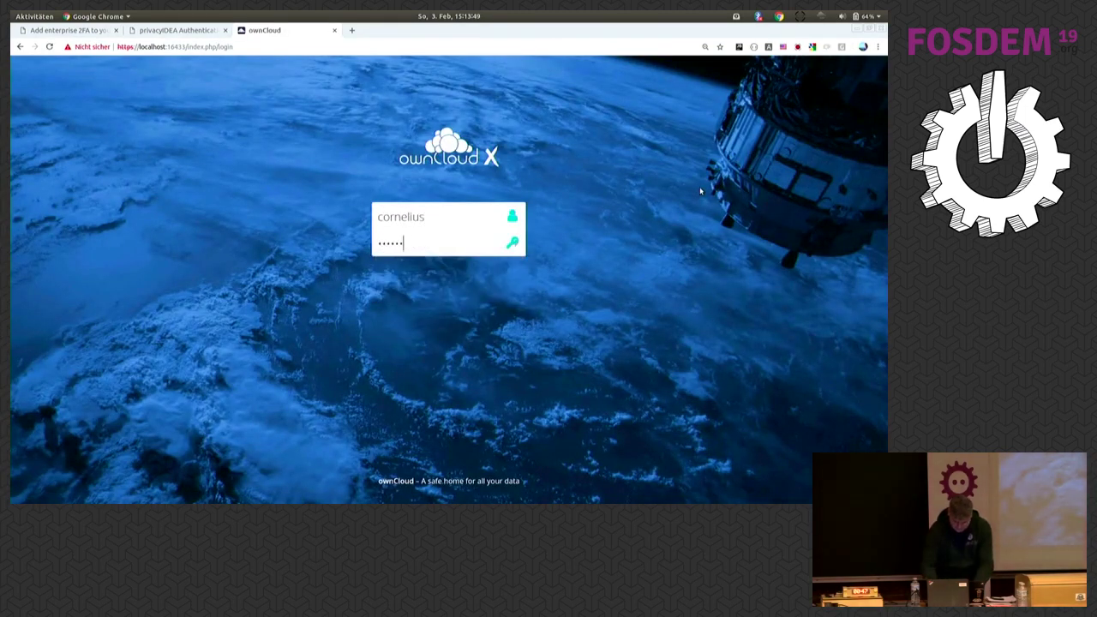
key(Return)
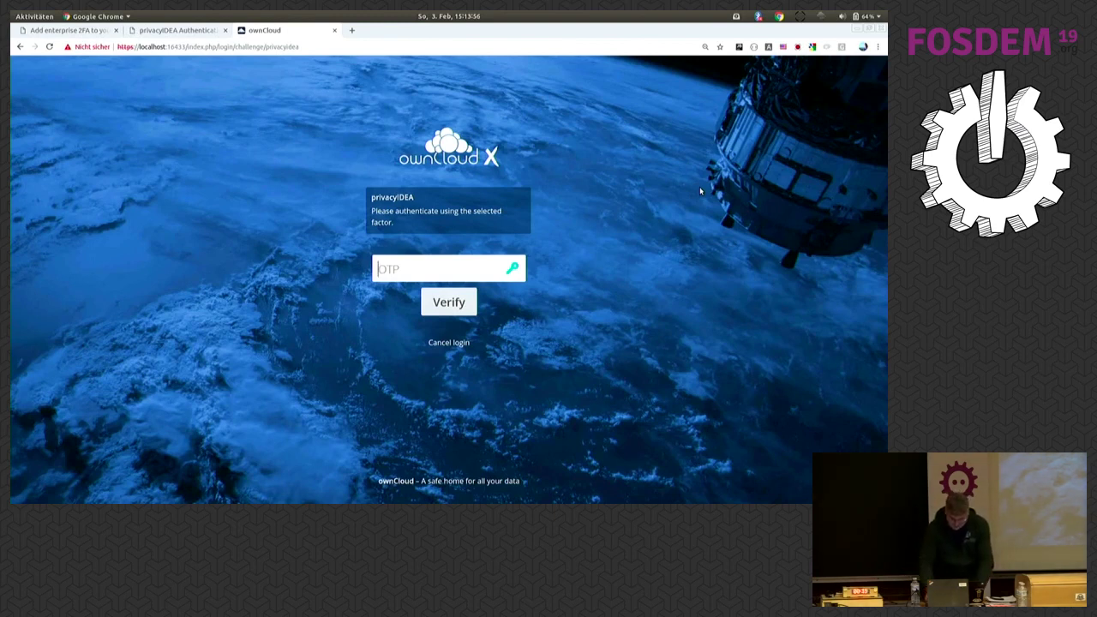
key(Return)
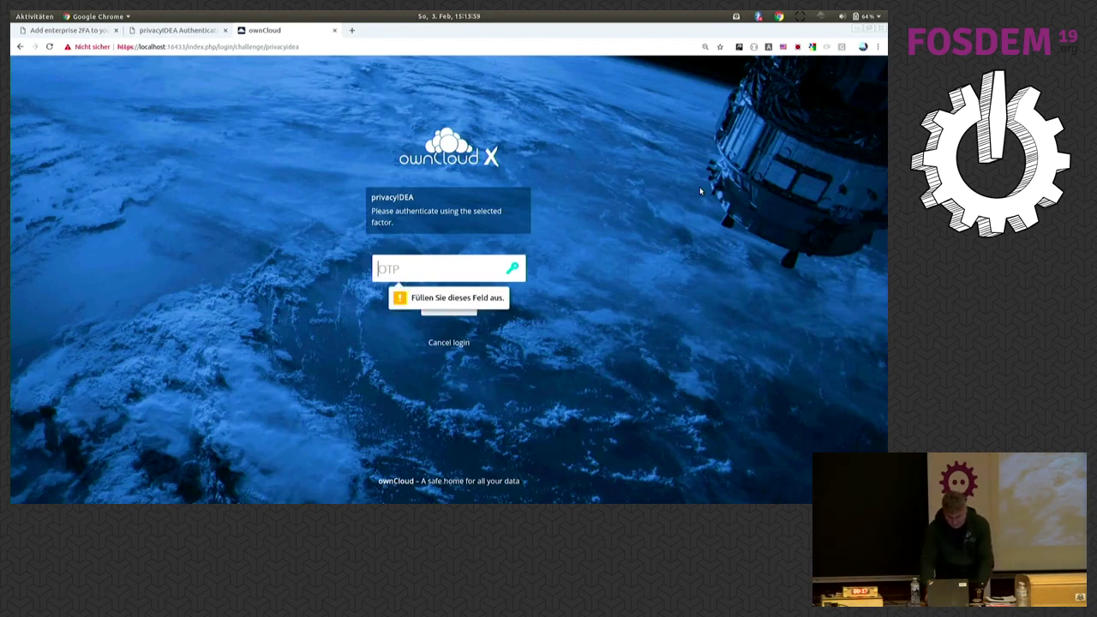